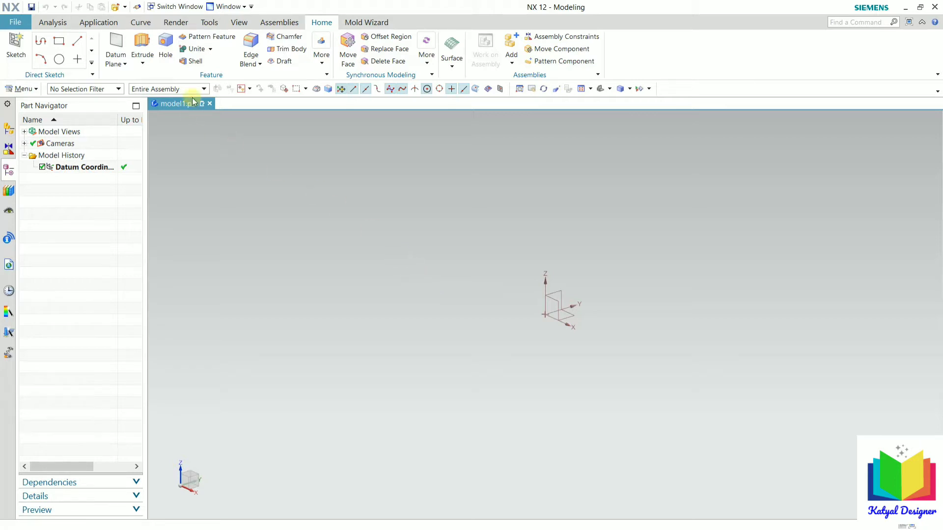
- Start an Extrude and create its section sketch on the XY plane
click(143, 64)
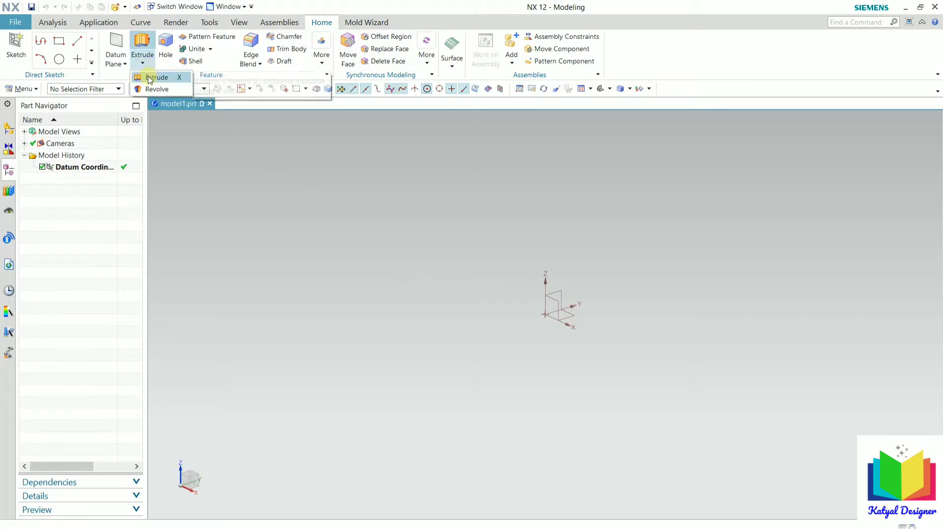
click(148, 77)
click(375, 152)
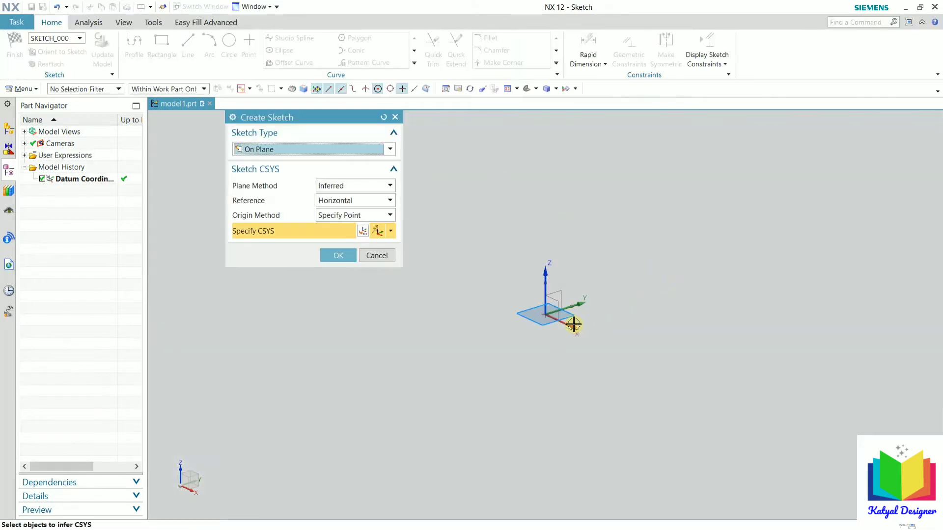
click(346, 259)
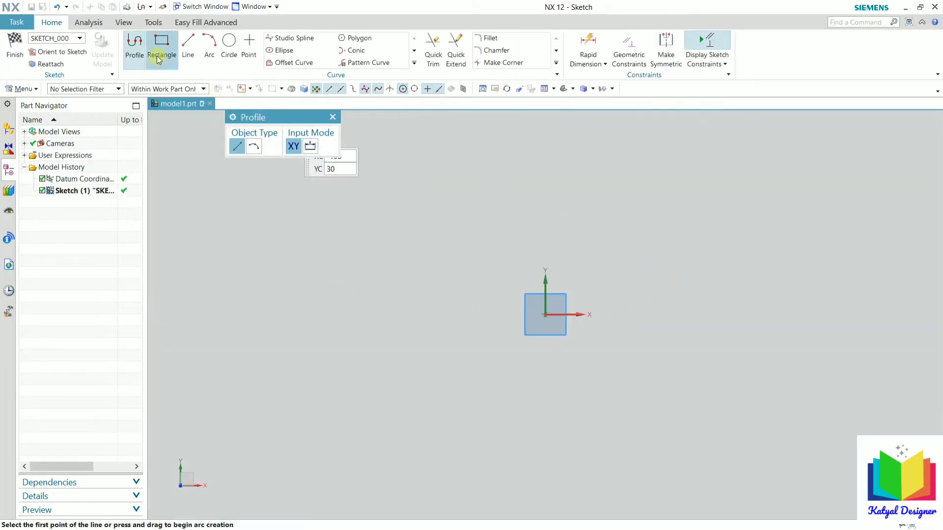
- Draw a rectangle from its centre at the origin, about 184 by 98 mm, and finish the sketch
click(161, 45)
click(270, 146)
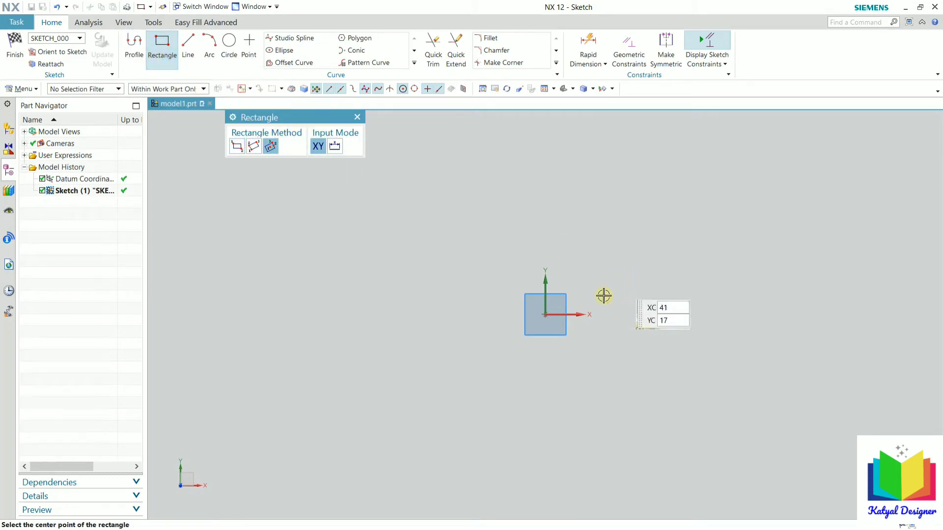
click(546, 314)
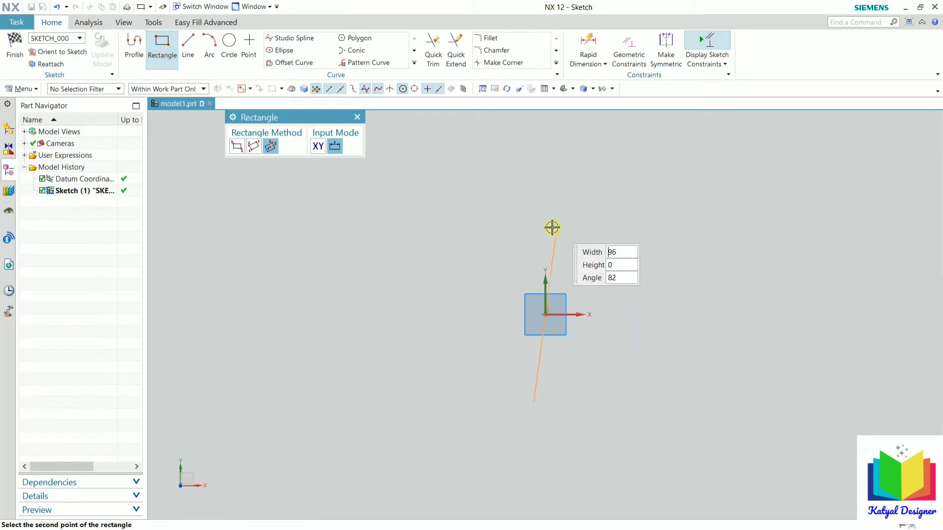
click(713, 201)
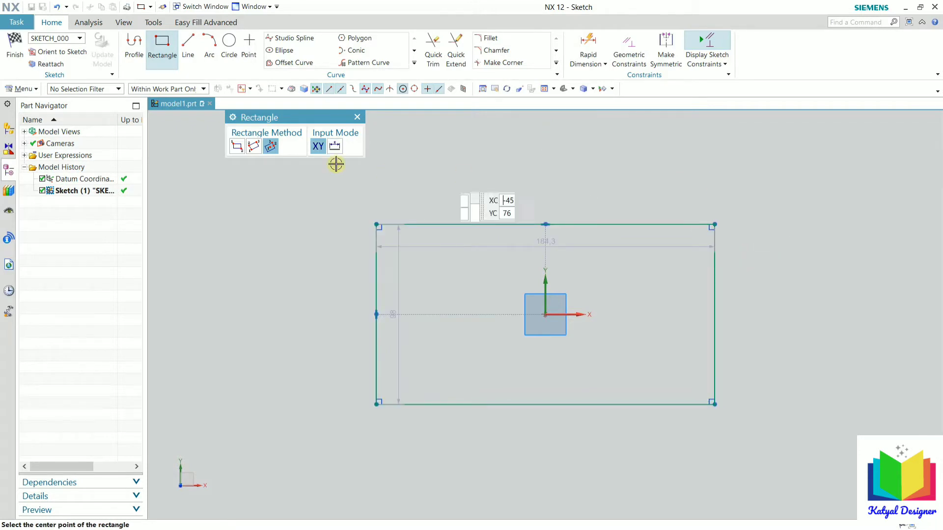
click(14, 45)
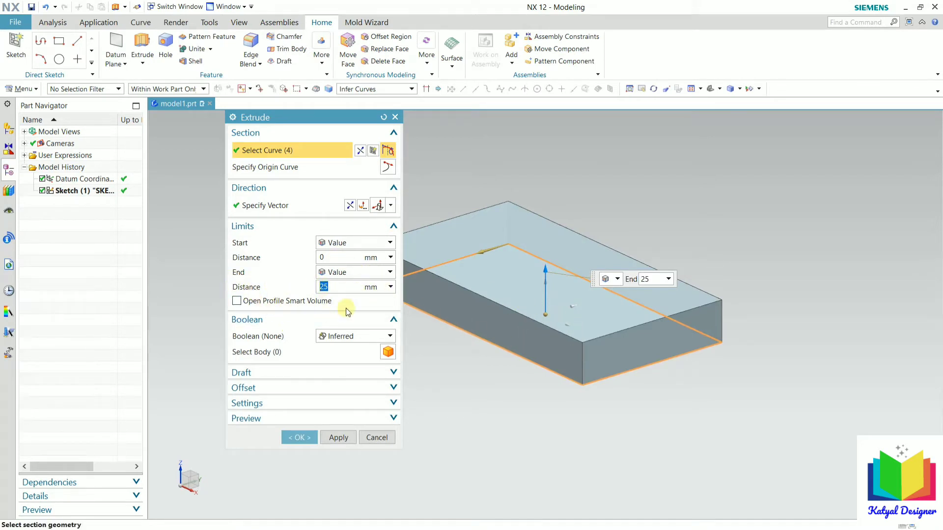
- Set the extrusion's draft type to From Start Limit
click(393, 374)
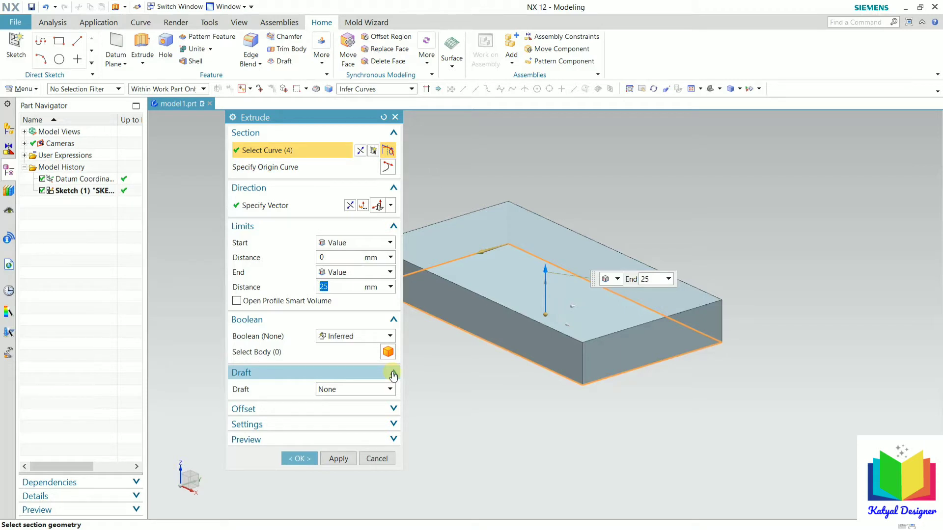
click(337, 389)
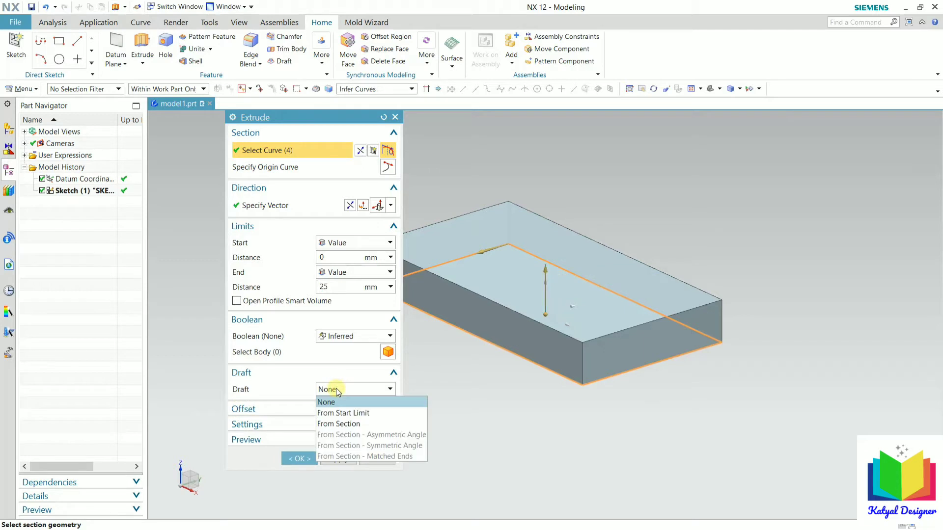
click(337, 416)
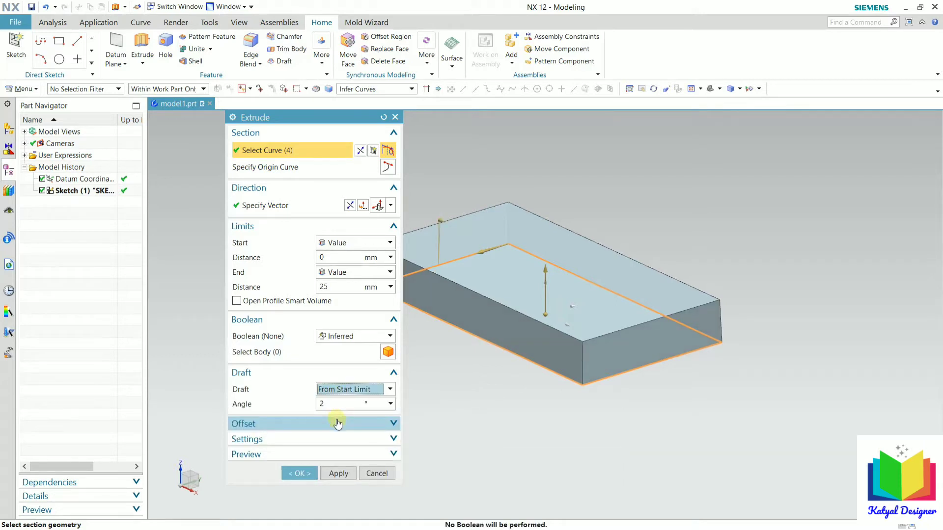
scroll(747, 281, down, 3)
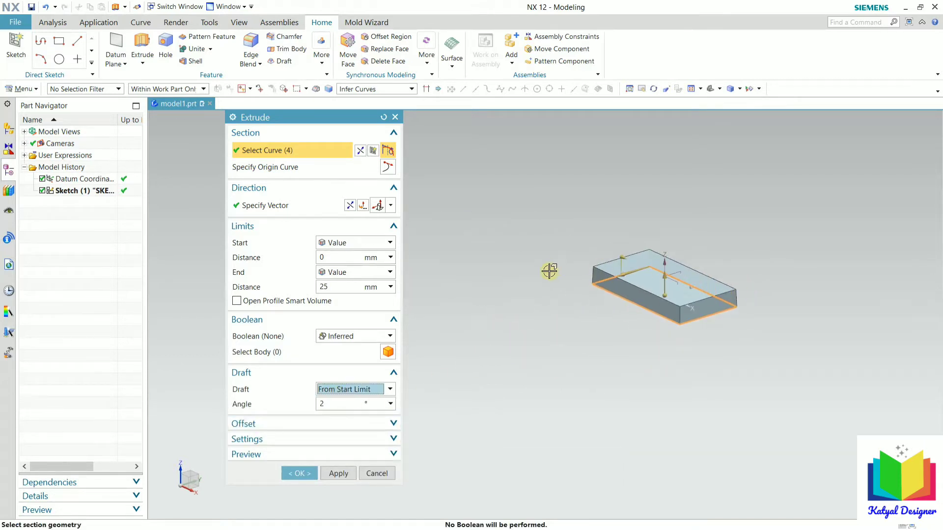
middle_drag(535, 302, 550, 305)
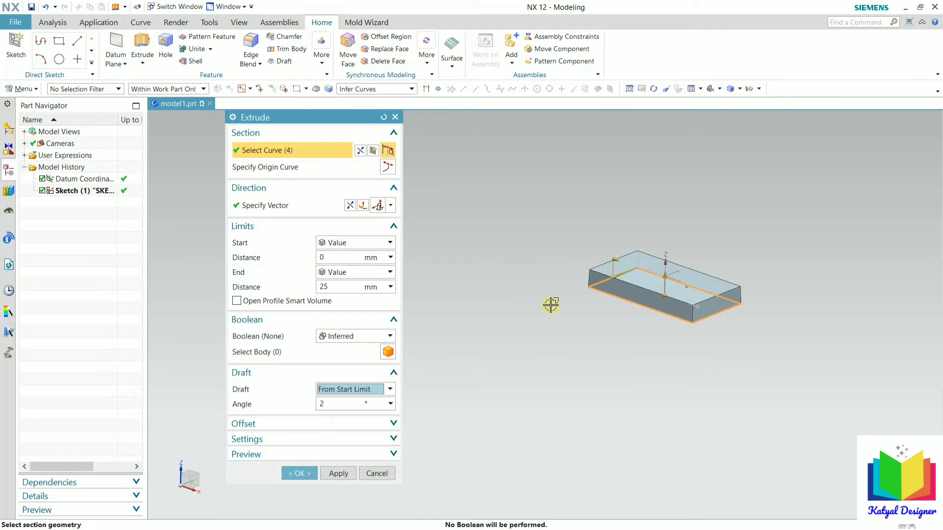
scroll(632, 275, down, 4)
scroll(641, 270, up, 7)
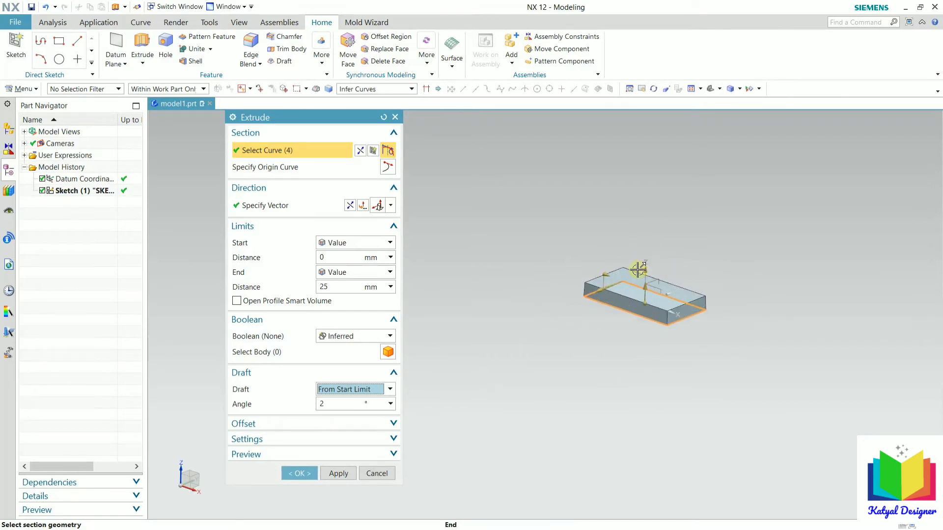
- Set the draft angle to 5° and inspect the tapered side faces in the preview
click(334, 406)
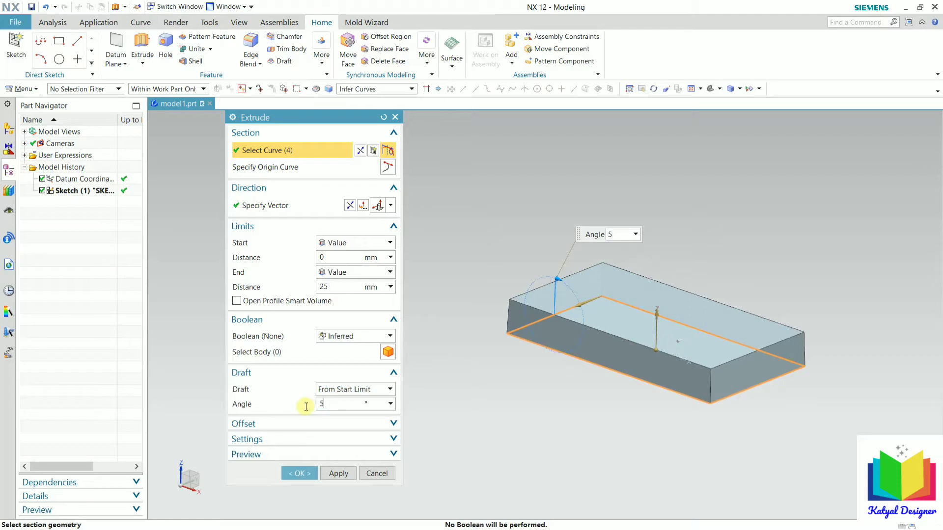
text(5)
key(Return)
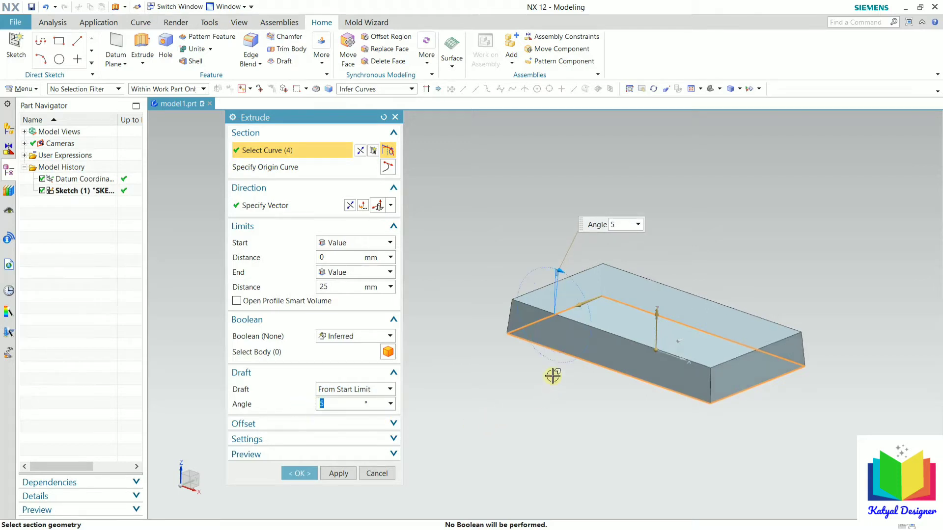
scroll(551, 358, up, 3)
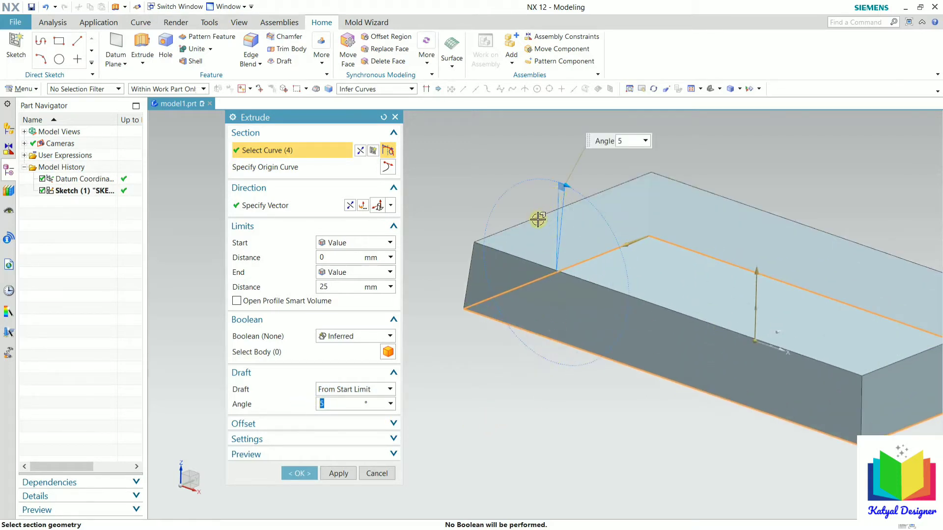
scroll(538, 219, down, 2)
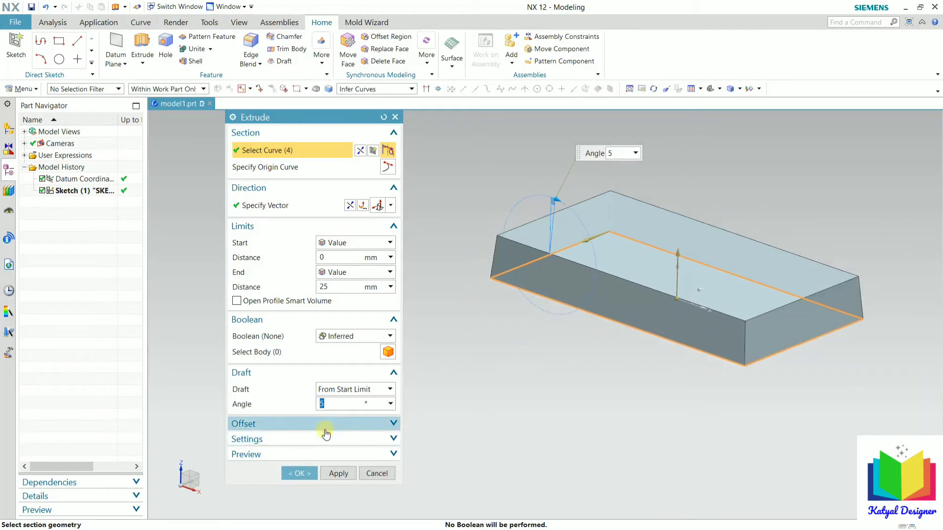
- Increase the draft angle to 10° and examine the taper of the block's sides
key(Return)
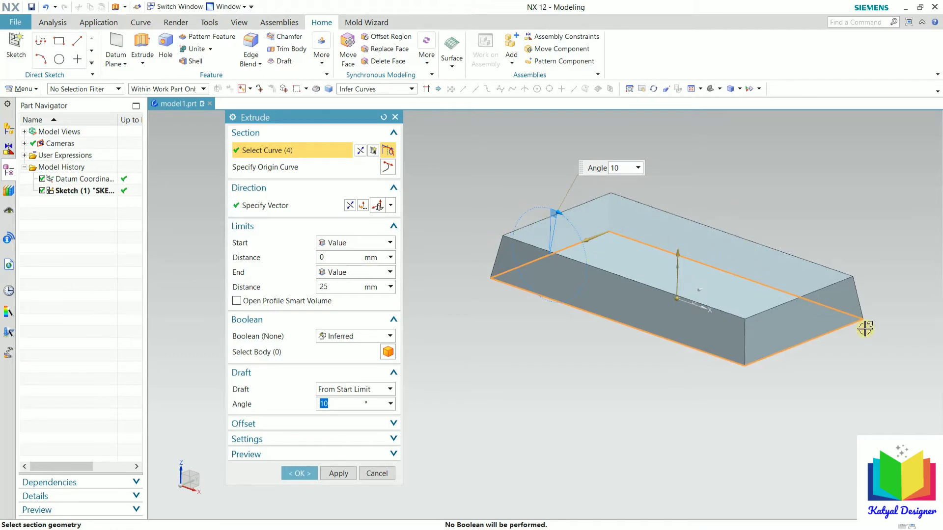
scroll(867, 325, down, 2)
scroll(868, 317, up, 3)
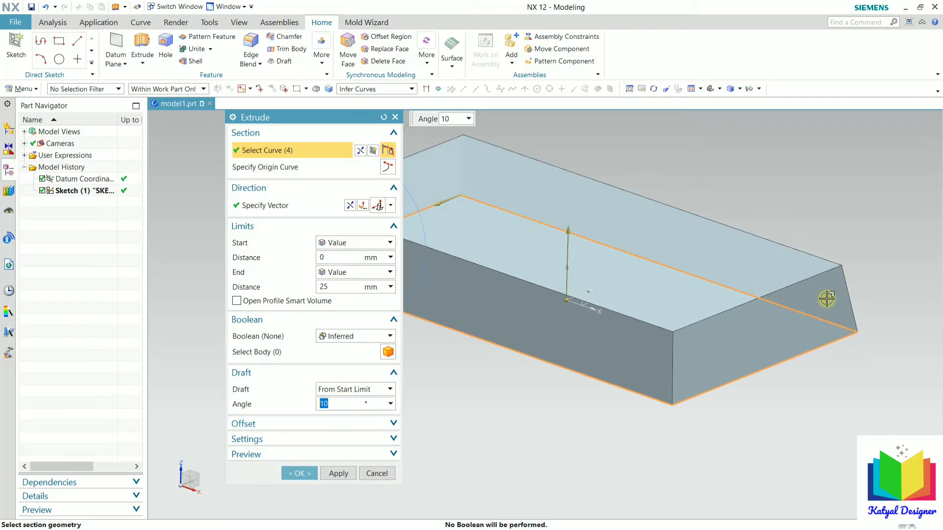
scroll(737, 312, down, 3)
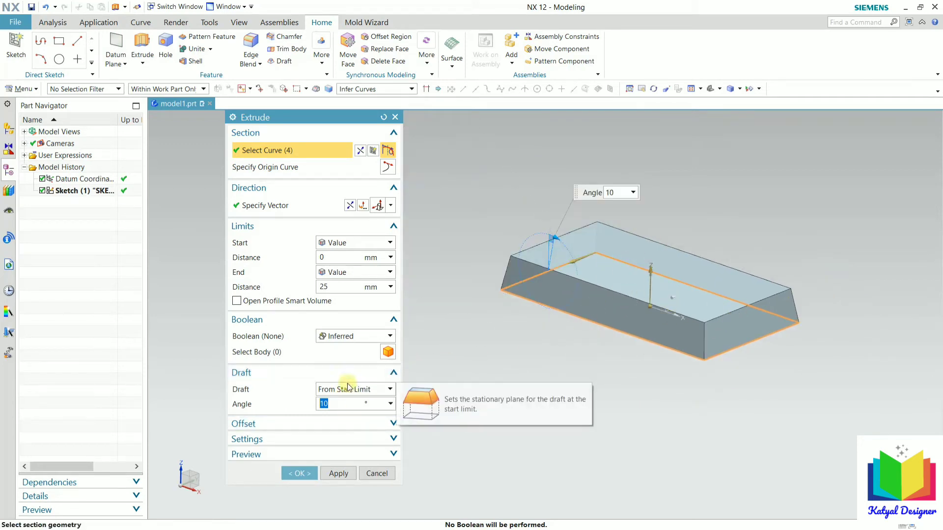
- Set the draft angle to 15° and reverse the taper with -15°
text(15)
key(Return)
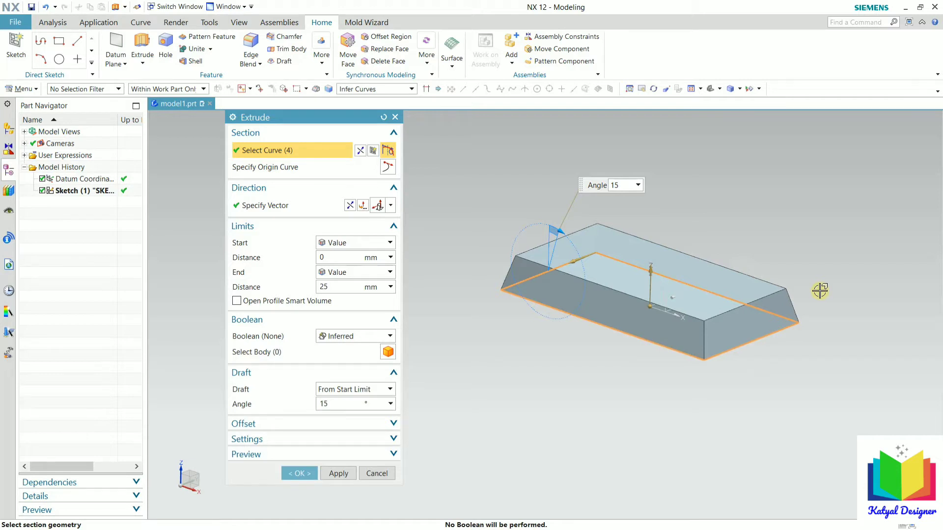
key(Return)
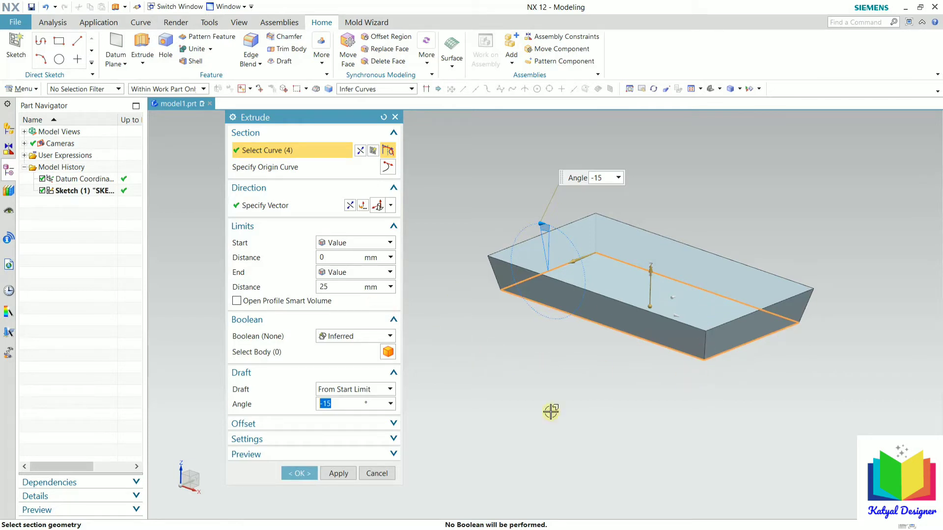
- Set the draft to None and the extrusion's start distance to -25 mm
click(330, 391)
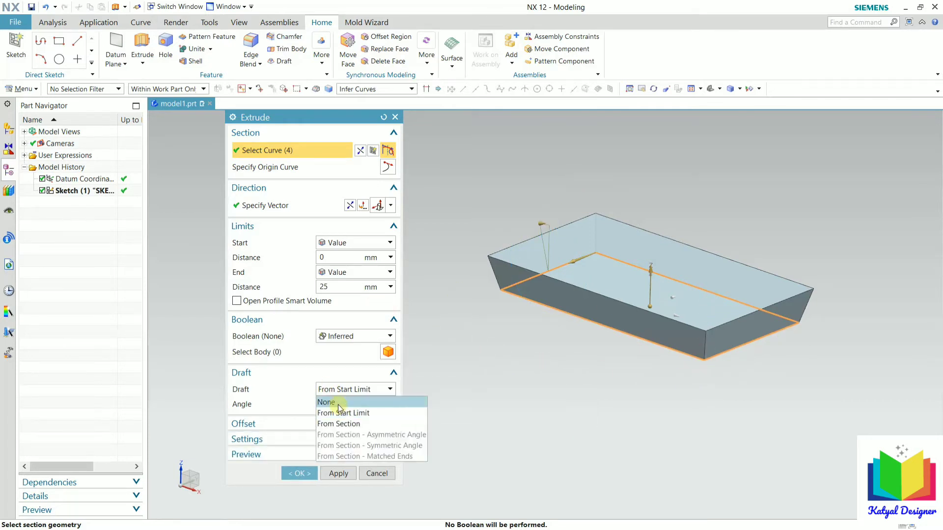
click(337, 403)
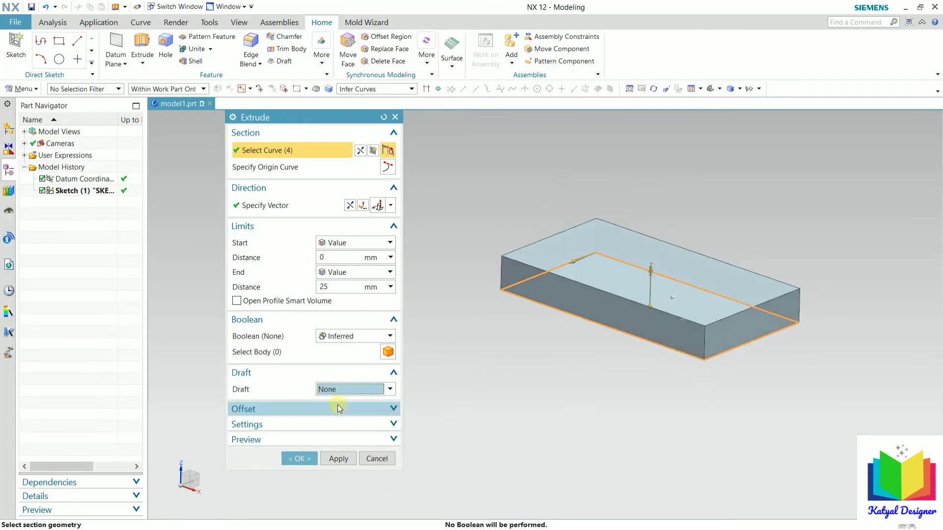
click(330, 256)
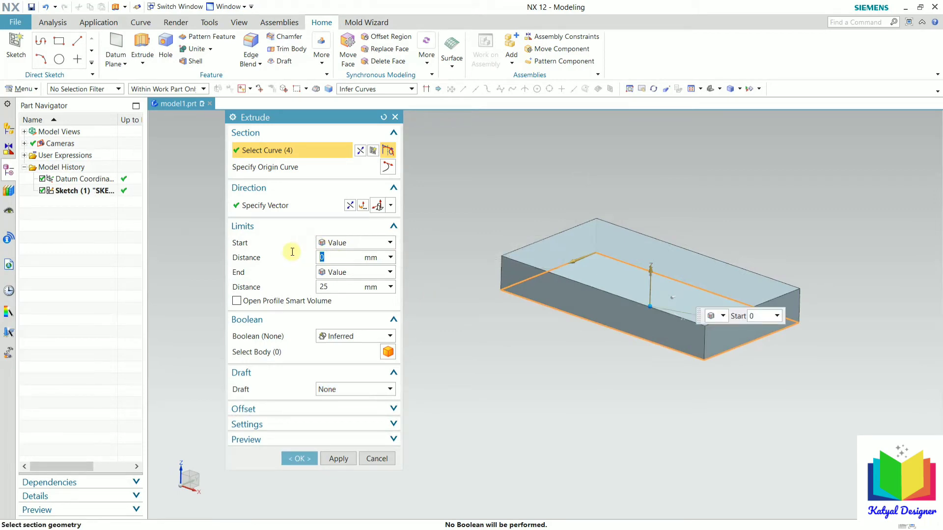
text(-25)
key(Return)
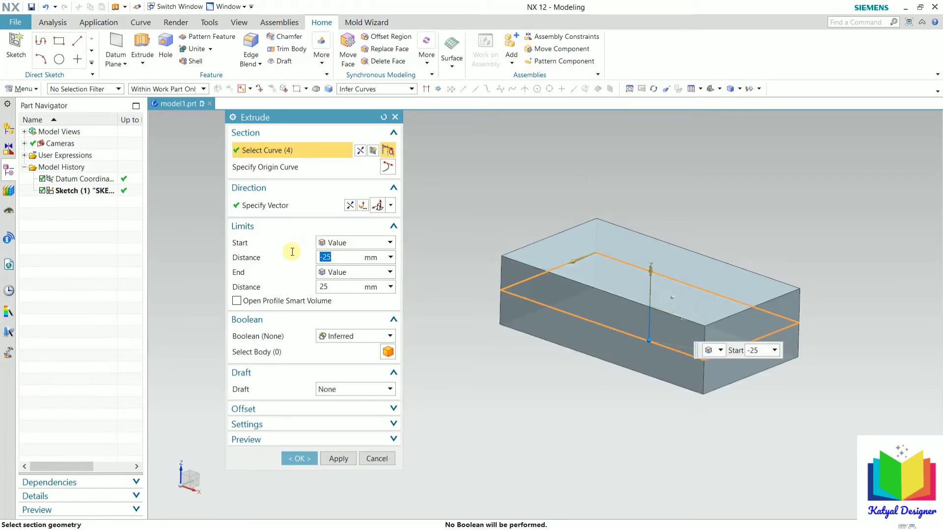
scroll(631, 357, up, 3)
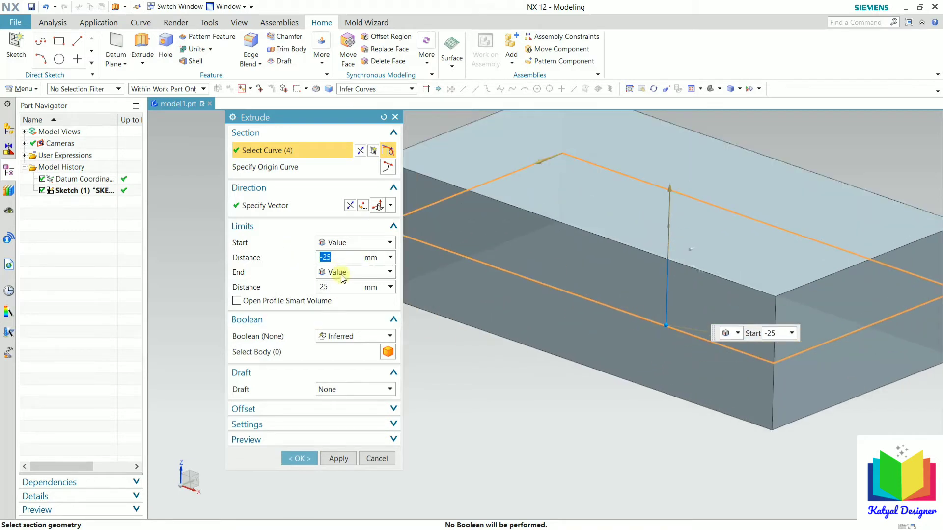
scroll(673, 358, down, 3)
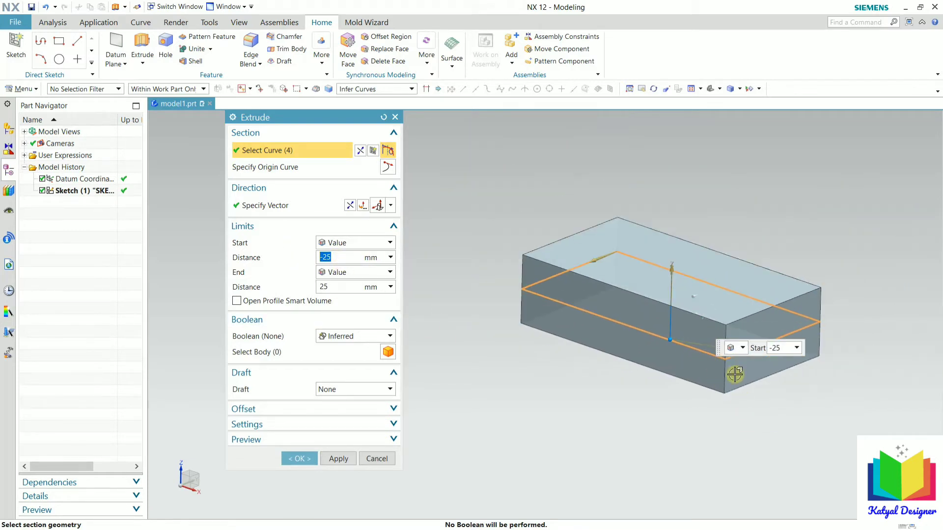
scroll(733, 376, up, 3)
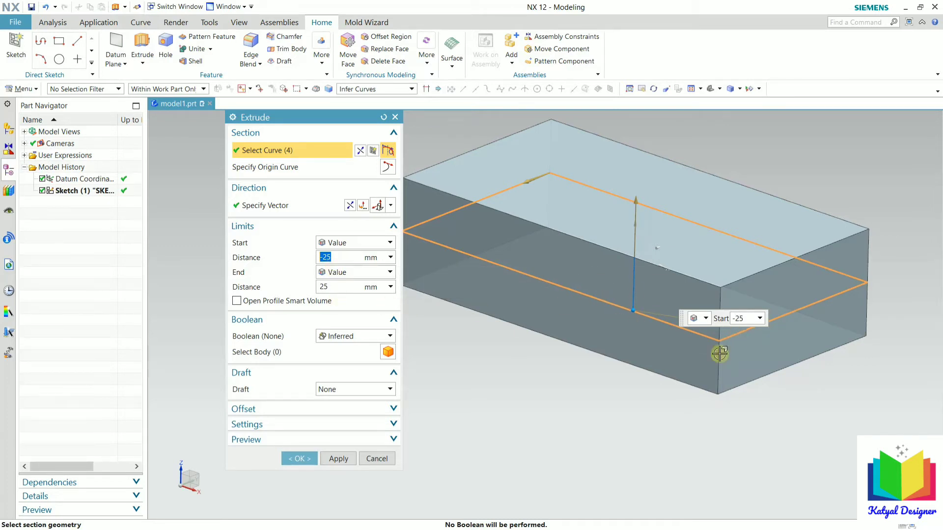
- Set the draft to From Section - Asymmetric Angle and keep the angle option Single
click(334, 389)
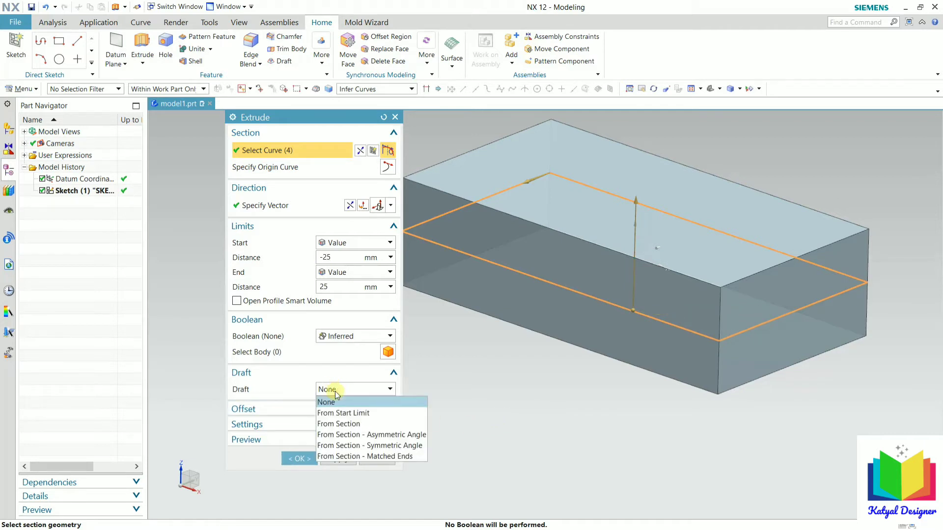
click(368, 435)
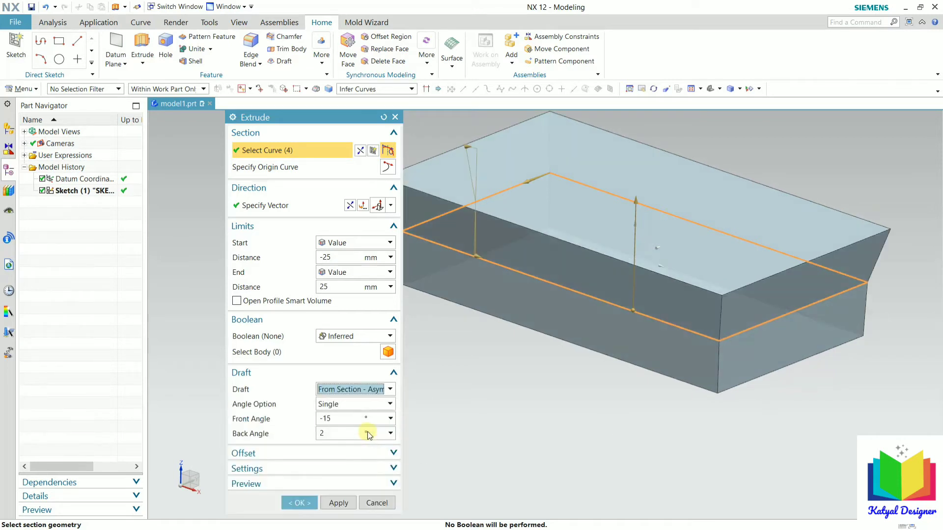
scroll(627, 326, down, 3)
scroll(569, 326, up, 3)
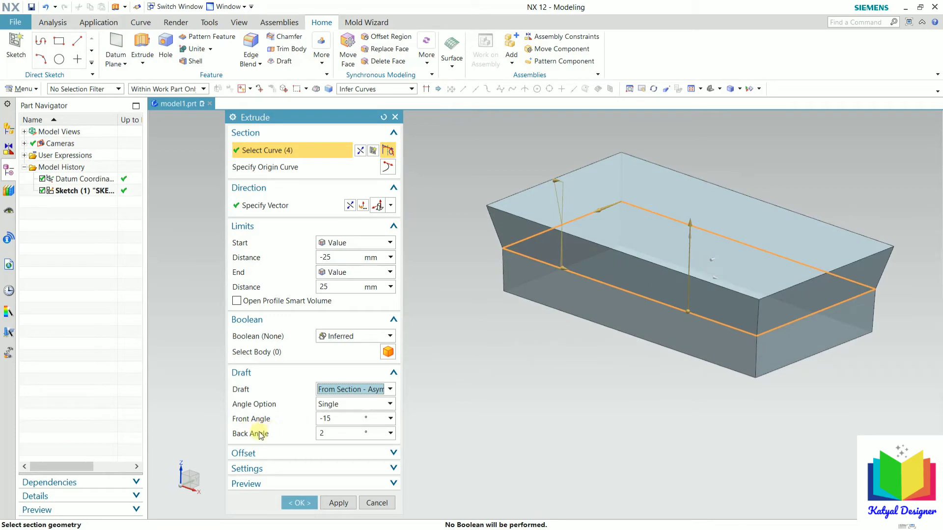
click(339, 404)
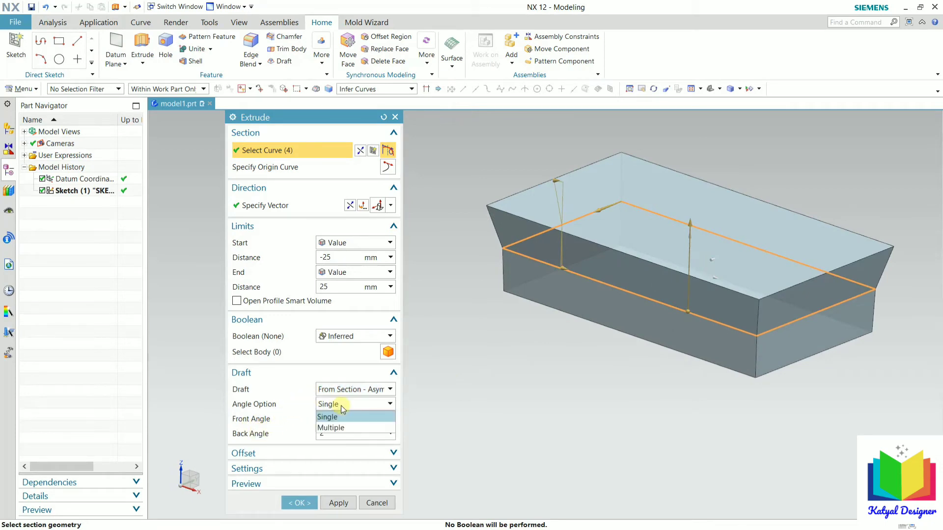
click(340, 406)
click(336, 416)
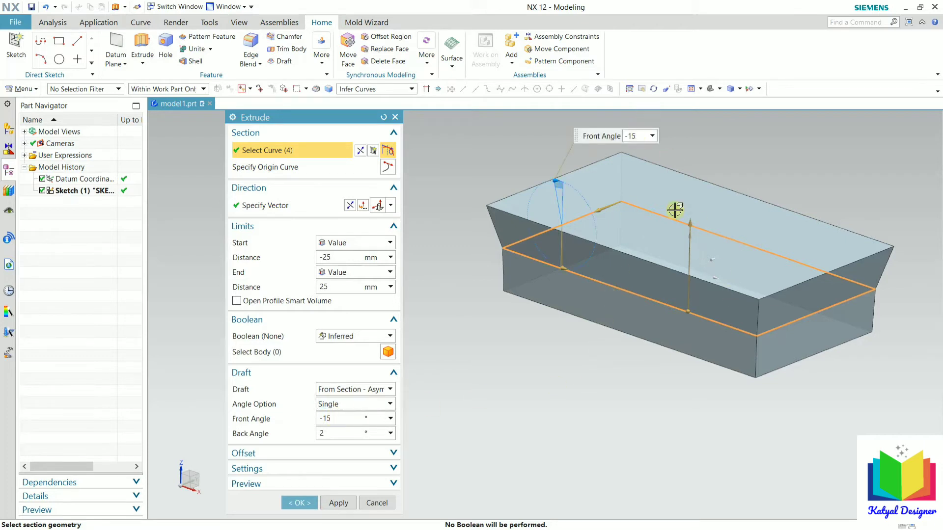
- Set the back draft angle of the extrusion to 10°
double_click(332, 436)
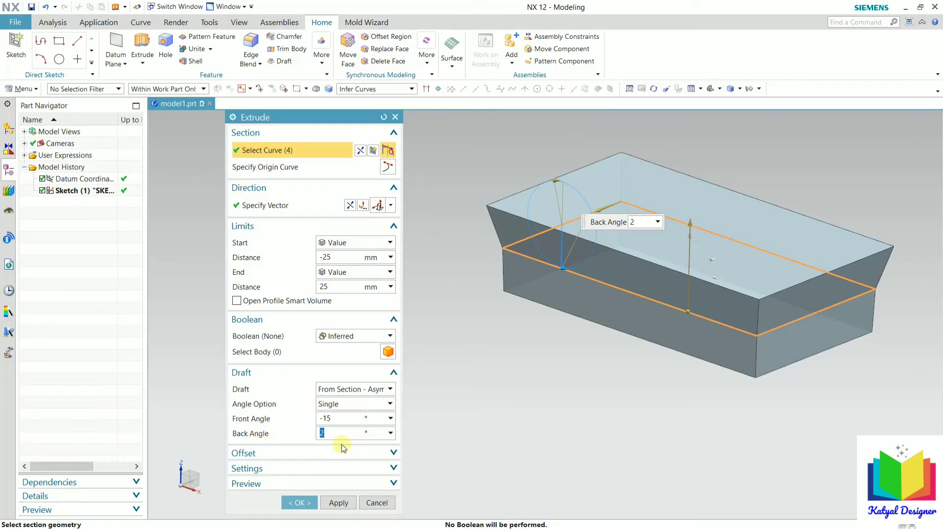
text(10)
key(Return)
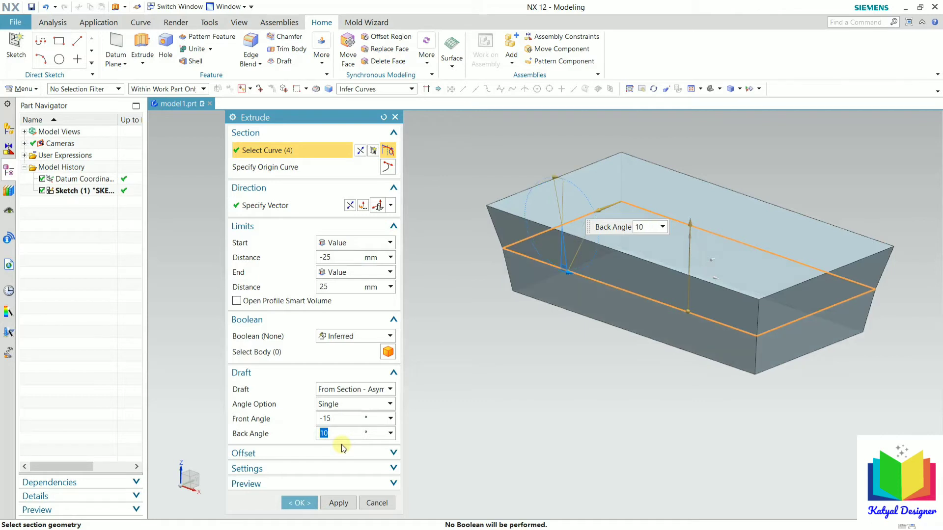
- Reverse the back draft angle to -10° and examine the tapered sides of the block
click(327, 433)
key(Return)
scroll(626, 340, down, 3)
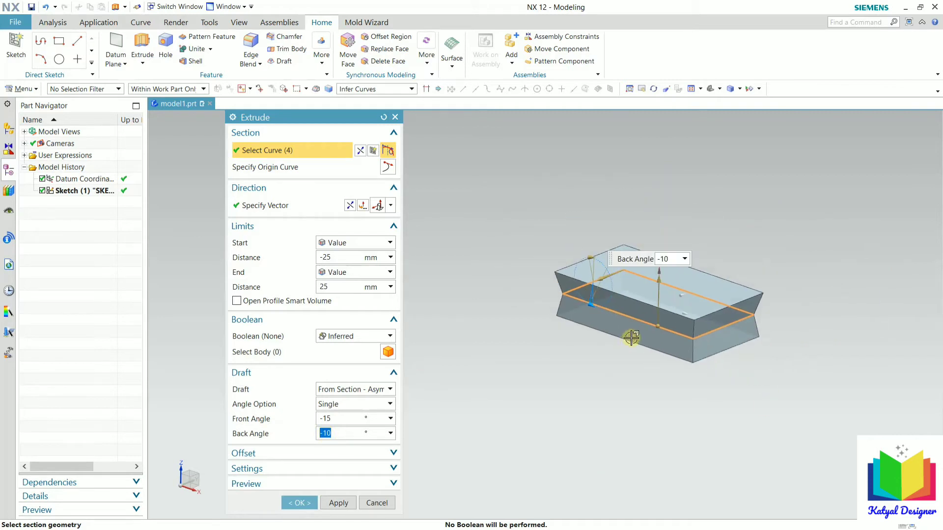
middle_drag(631, 337, 602, 276)
scroll(600, 278, up, 4)
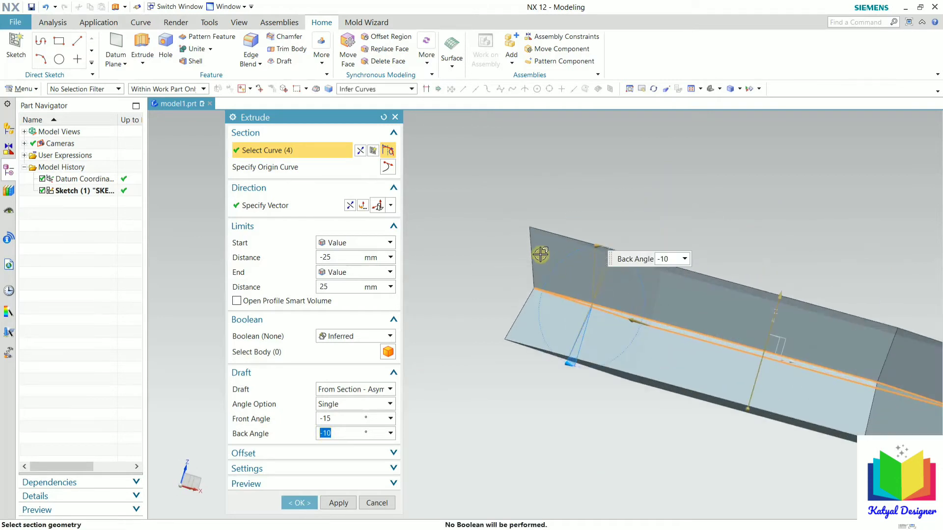
middle_drag(541, 253, 499, 317)
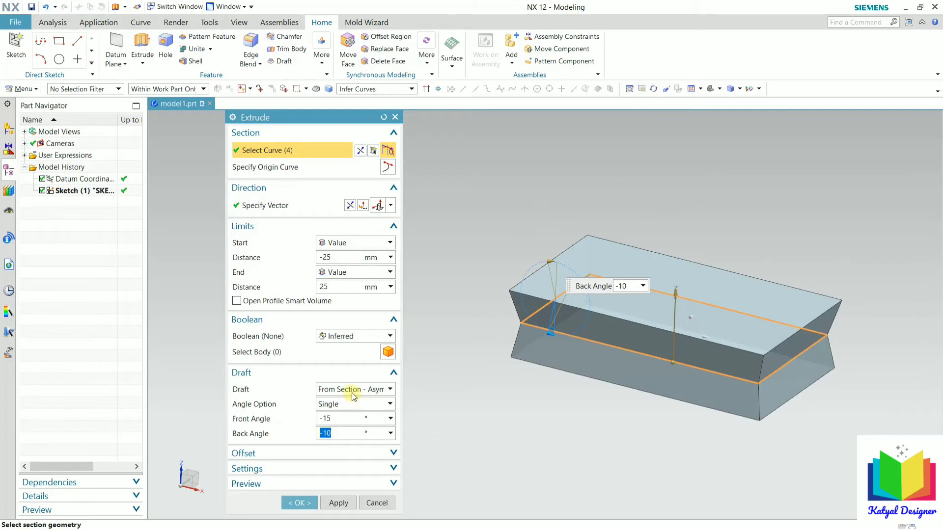
- Set the draft to None and the extrusion's start distance to 0 mm
click(353, 395)
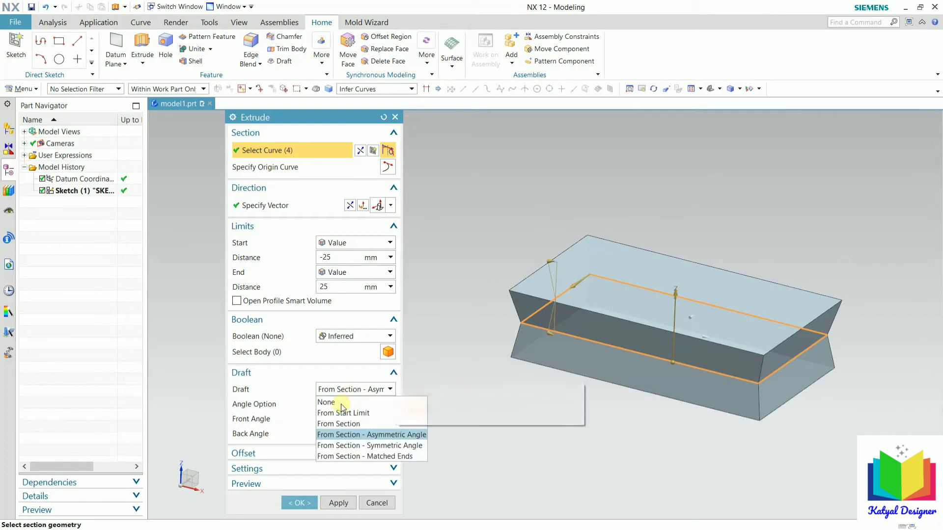
click(342, 403)
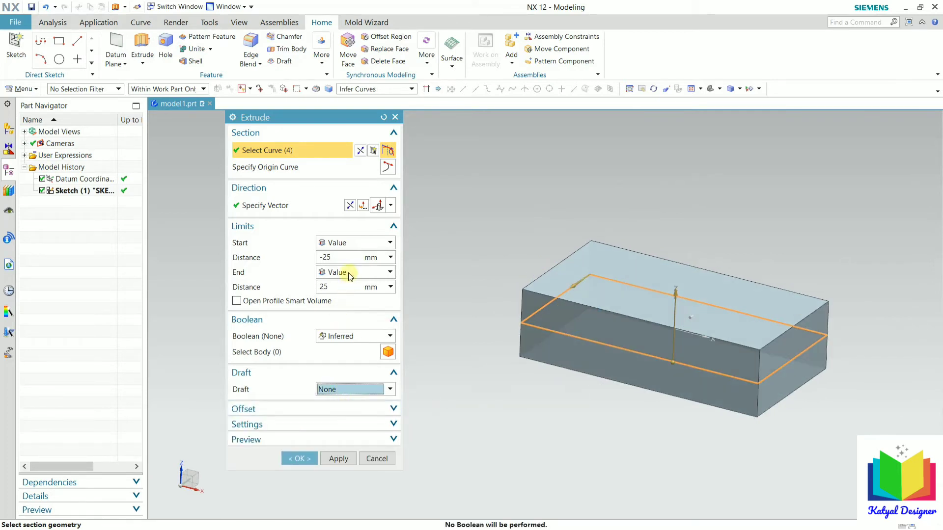
drag(342, 255, 299, 254)
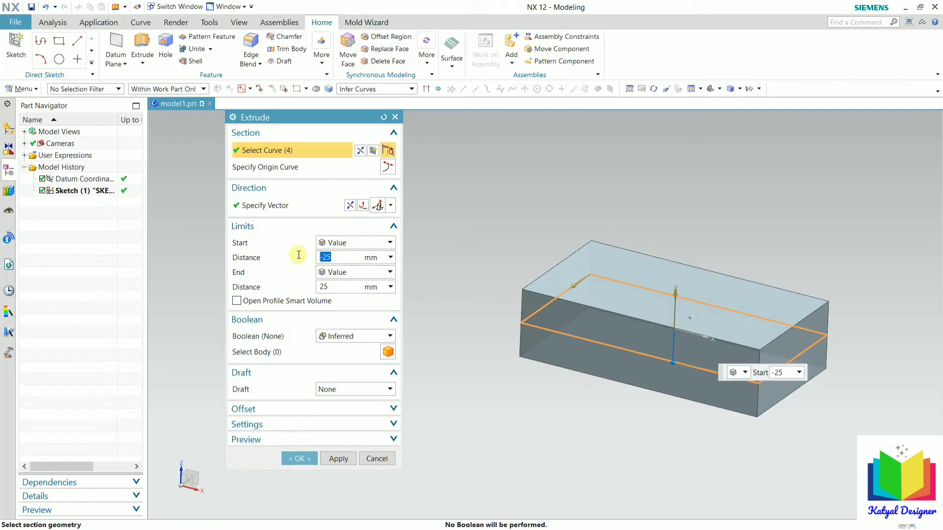
text(0)
key(Return)
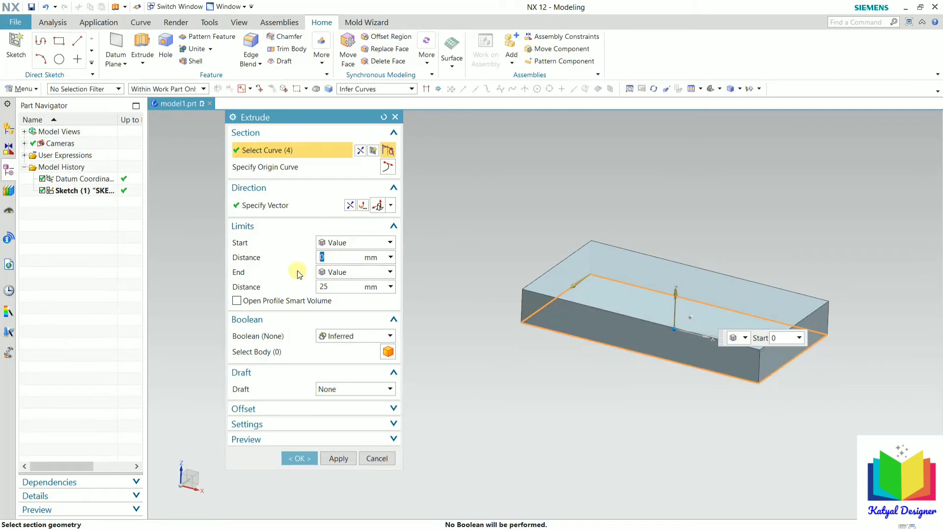
- Show the extrusion's offset settings and set the offset to Two-Sided
click(393, 408)
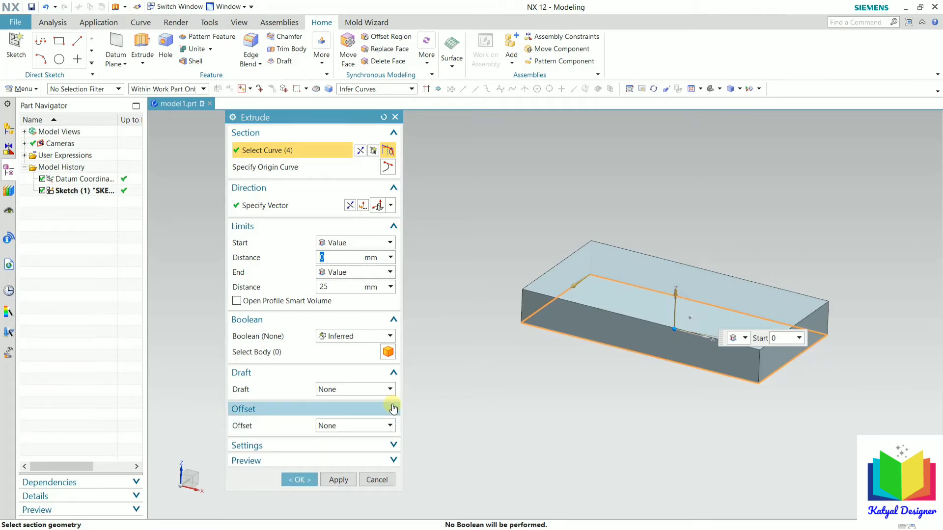
middle_drag(578, 217, 491, 222)
scroll(490, 227, down, 2)
scroll(540, 307, up, 3)
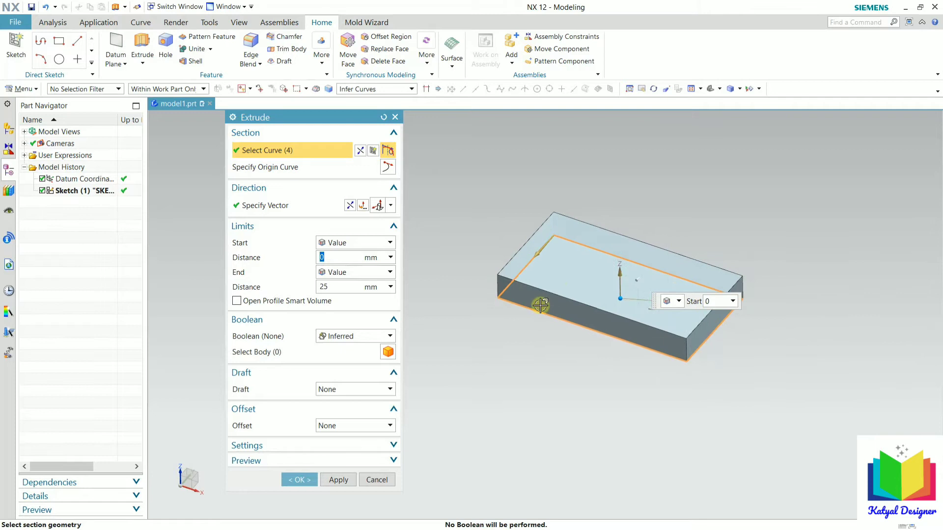
click(369, 432)
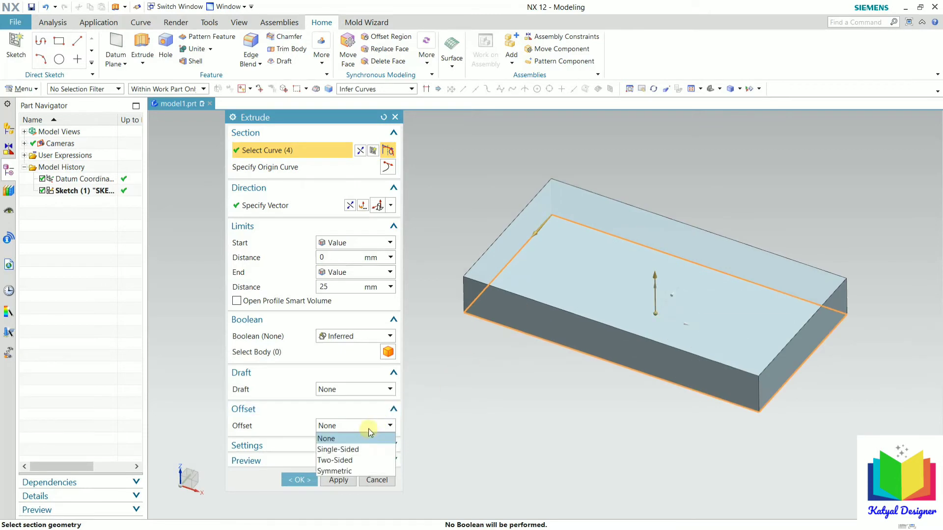
click(342, 460)
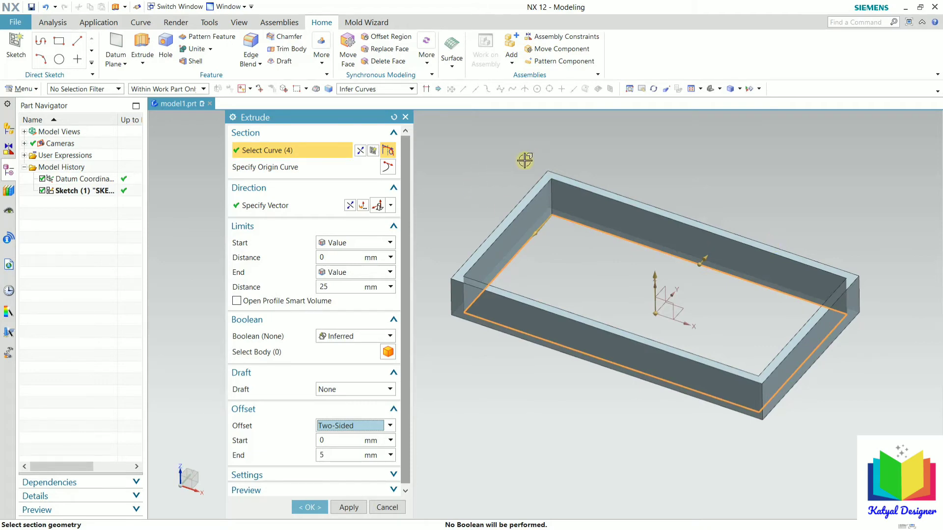
- Examine the offset walls relative to the section curves from several angles and up close
middle_drag(524, 190, 525, 244)
middle_drag(555, 203, 633, 182)
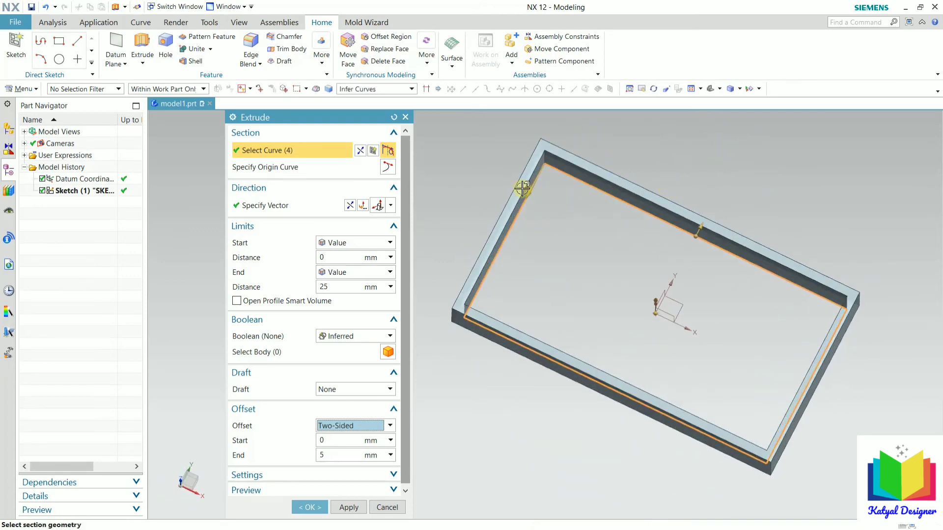
scroll(519, 185, up, 4)
scroll(523, 222, down, 4)
middle_drag(536, 230, 540, 185)
scroll(551, 219, up, 5)
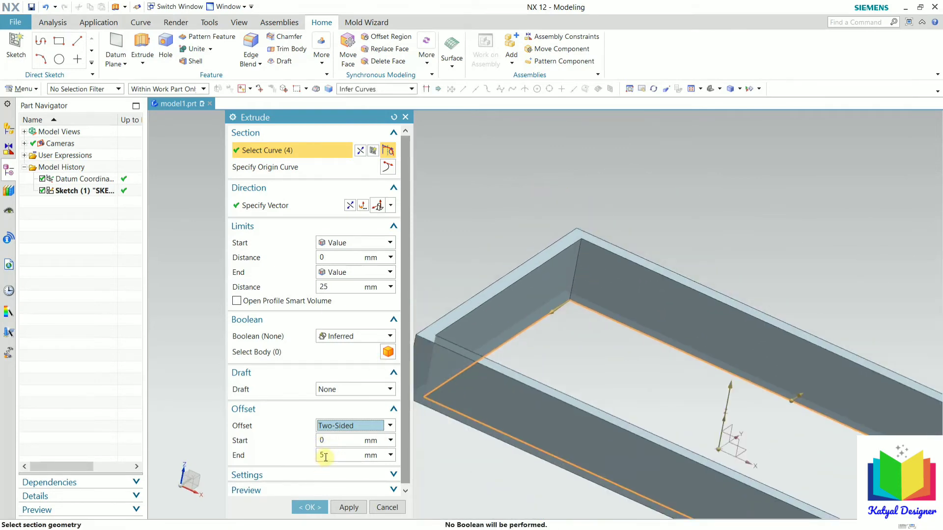
scroll(638, 259, up, 4)
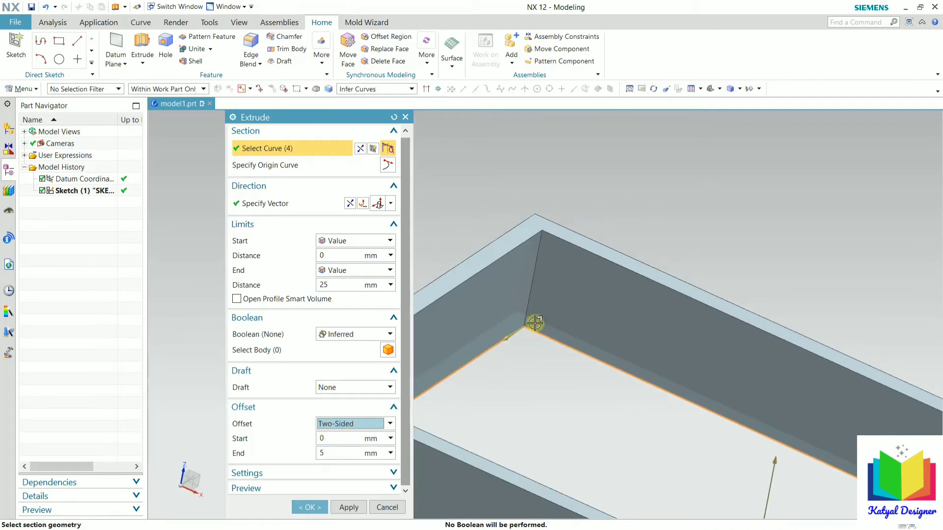
- Change the offset to Symmetric and examine the wall on both sides of the section
click(385, 422)
click(346, 468)
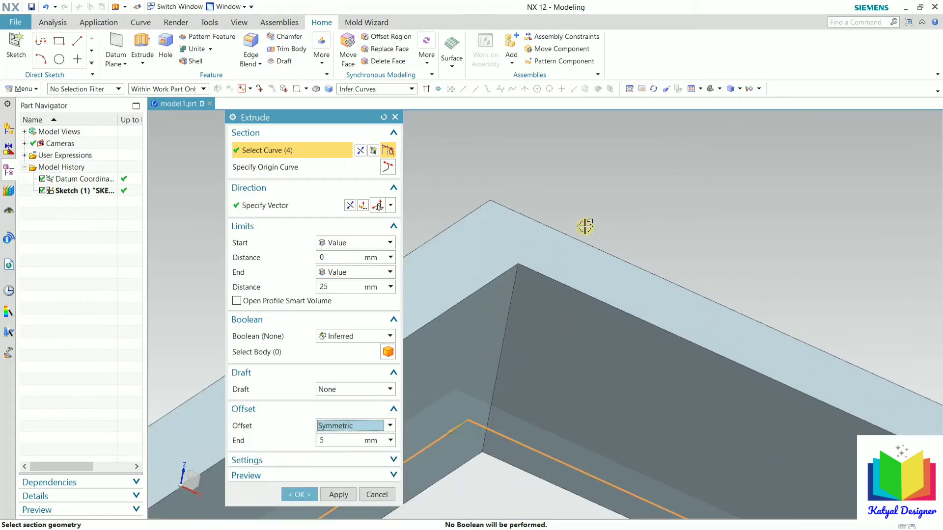
scroll(585, 227, down, 5)
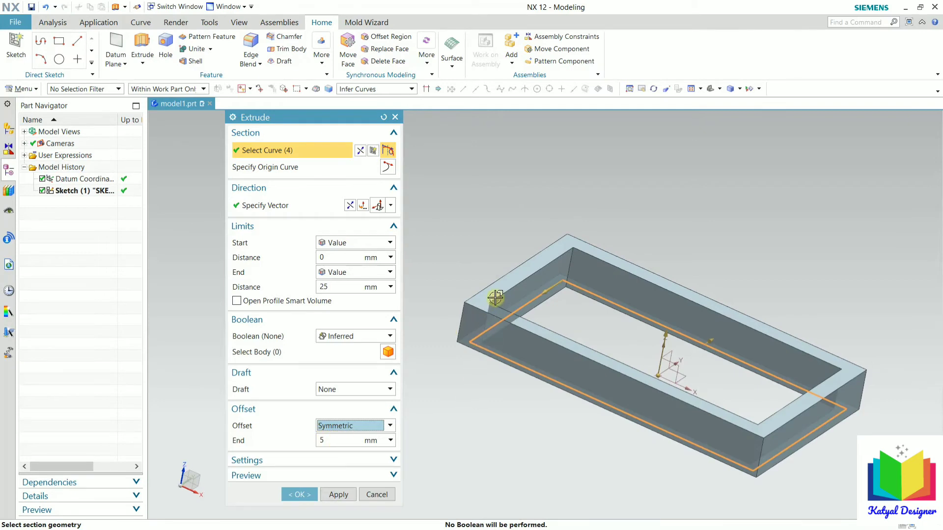
- Change the offset to Single-Sided and keep the body type Solid
click(340, 426)
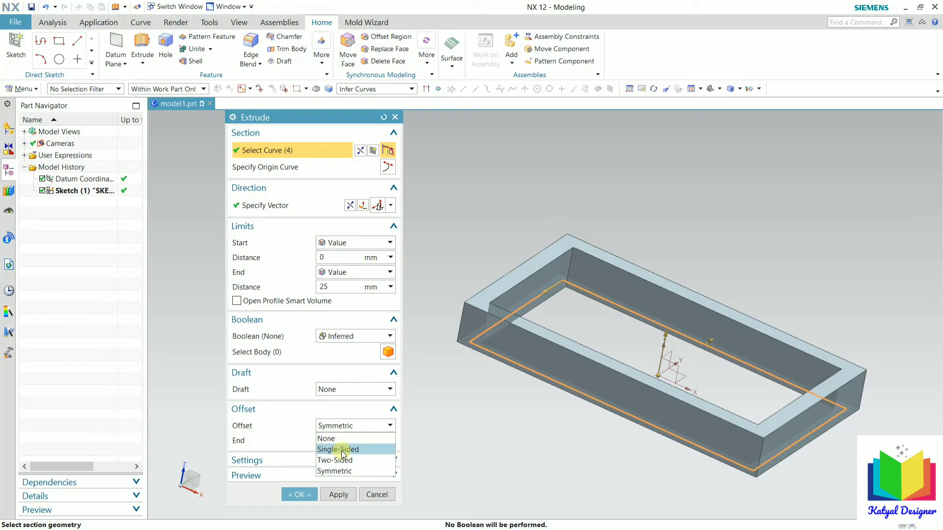
click(342, 450)
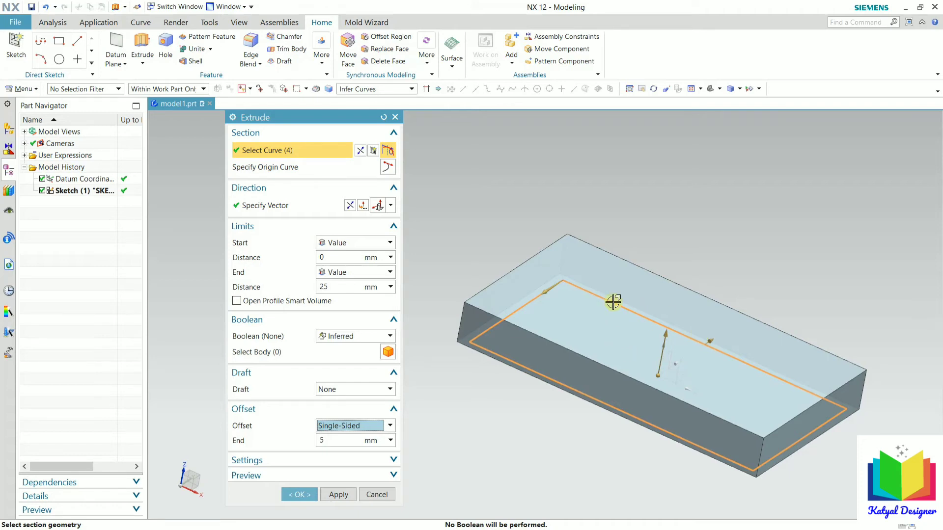
click(394, 460)
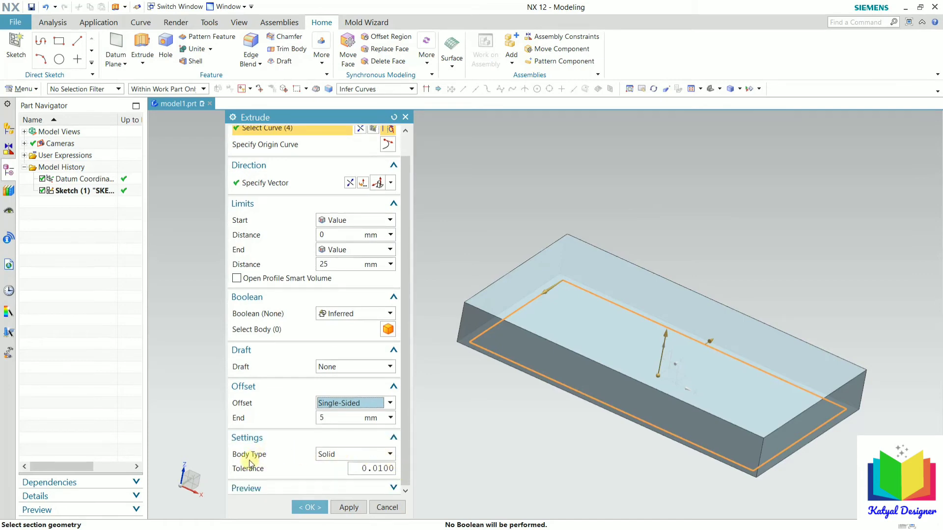
click(349, 453)
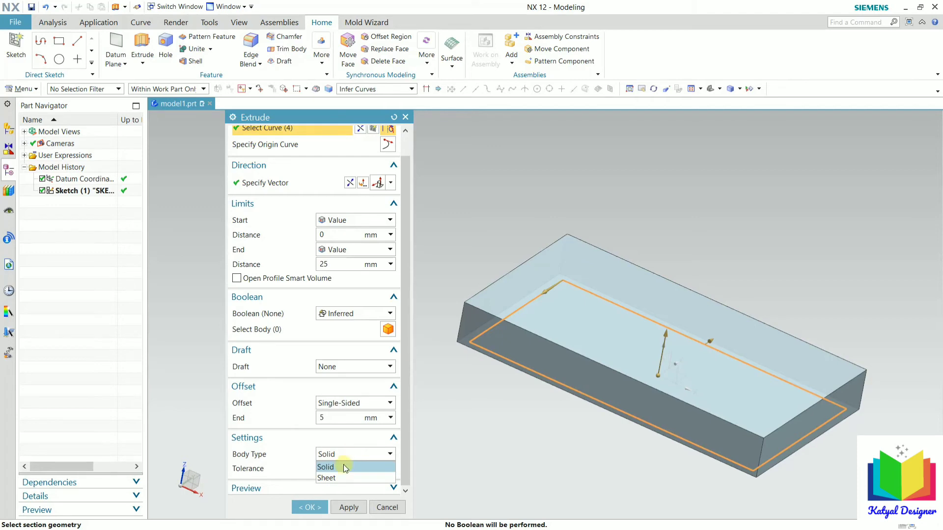
click(340, 467)
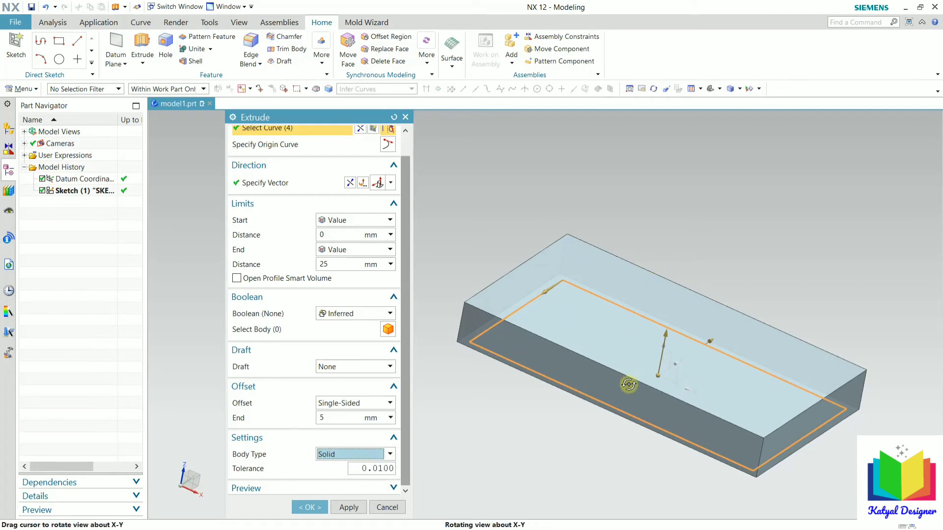
middle_drag(627, 384, 654, 266)
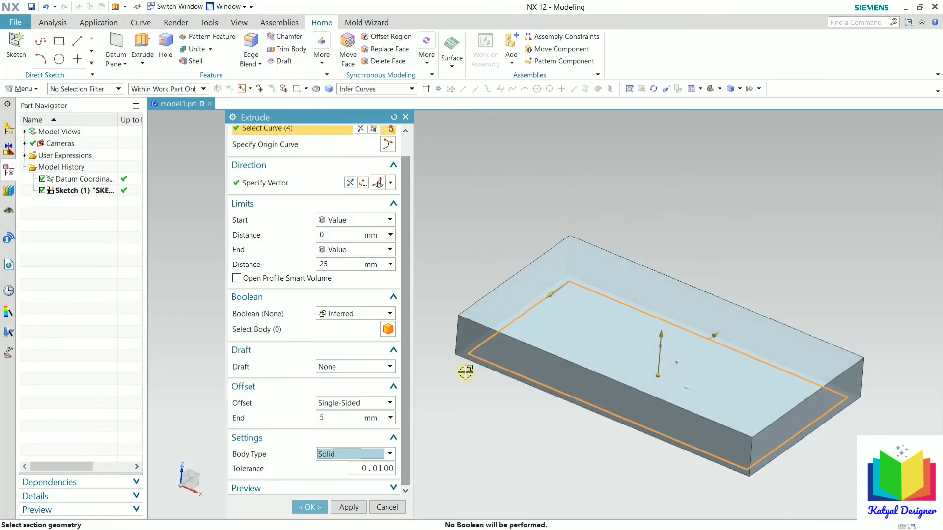
- Set the body type to Sheet and the offset to None, and create the extrusion
click(352, 455)
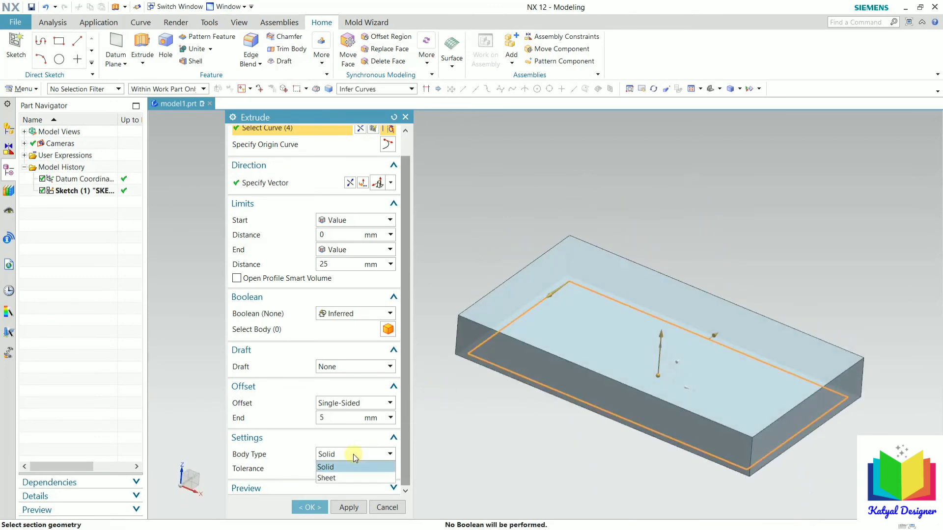
click(334, 480)
click(339, 406)
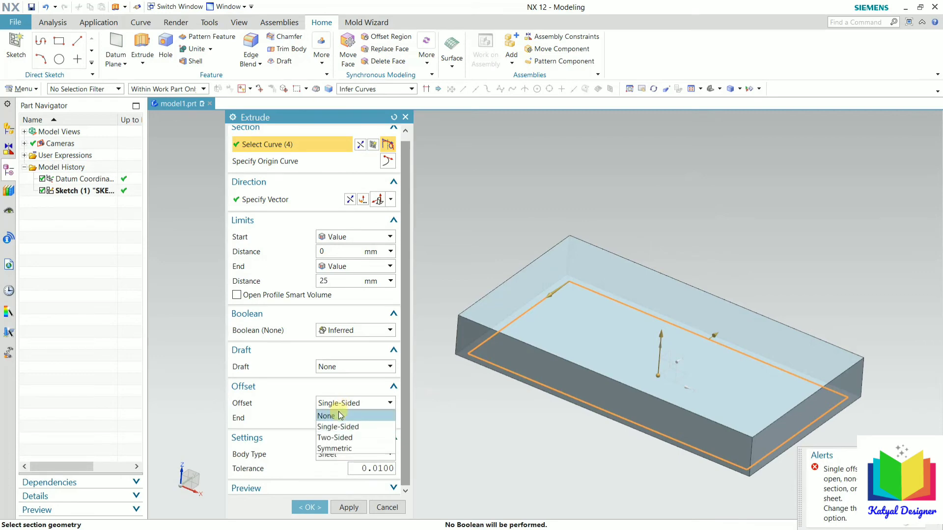
click(338, 415)
mouse_move(569, 310)
middle_down()
mouse_move(551, 378)
mouse_move(562, 309)
middle_up()
scroll(574, 255, down, 4)
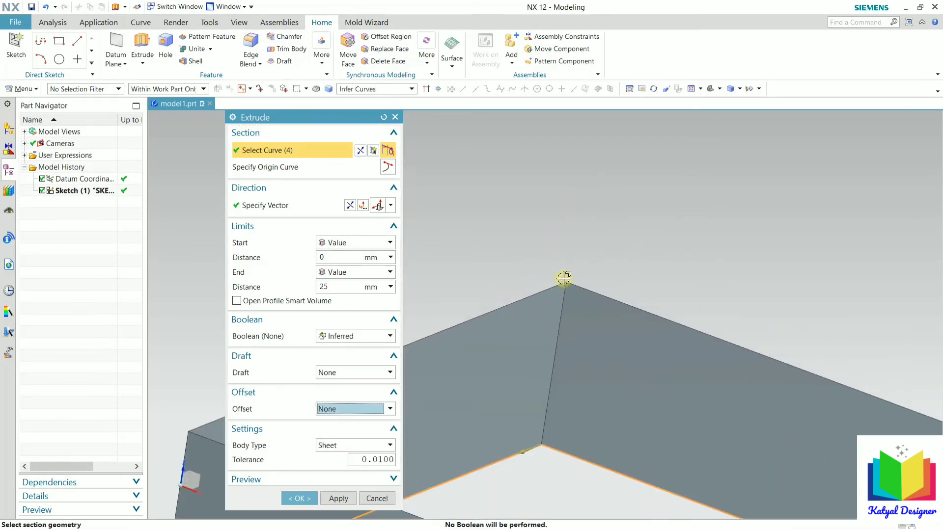
scroll(572, 271, up, 4)
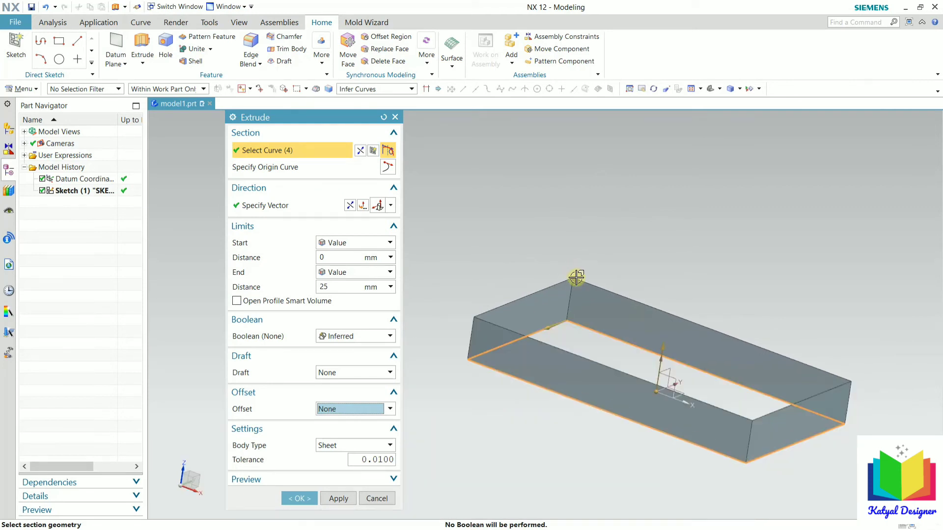
click(299, 498)
- Delete the extruded sheet feature from the model history
mouse_move(475, 393)
middle_down()
mouse_move(529, 278)
mouse_move(551, 364)
mouse_move(550, 263)
mouse_move(566, 221)
mouse_move(483, 218)
mouse_move(479, 181)
mouse_move(509, 151)
mouse_move(564, 200)
mouse_move(583, 173)
mouse_move(549, 162)
mouse_move(596, 226)
mouse_move(608, 205)
mouse_move(596, 119)
mouse_move(562, 120)
mouse_move(647, 78)
mouse_move(711, 108)
mouse_move(768, 94)
mouse_move(692, 54)
mouse_move(284, 236)
middle_up()
click(85, 193)
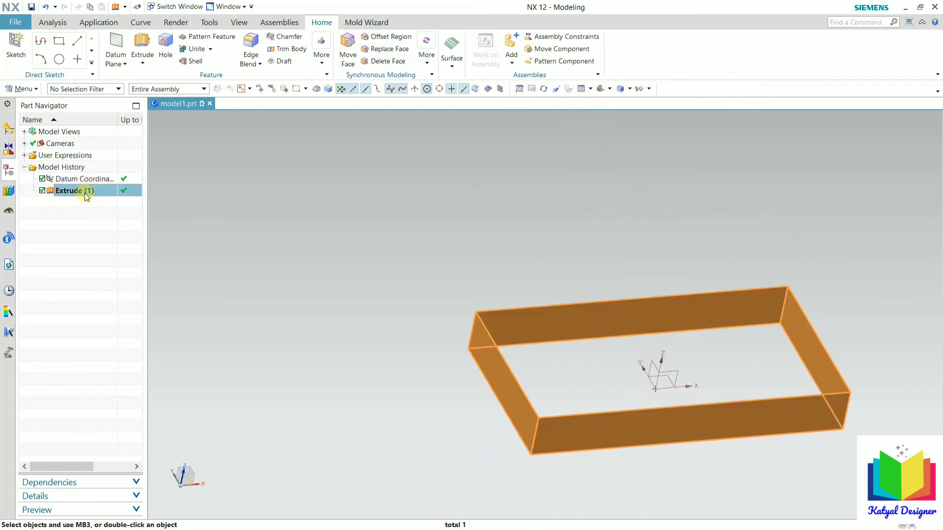
right_click(84, 193)
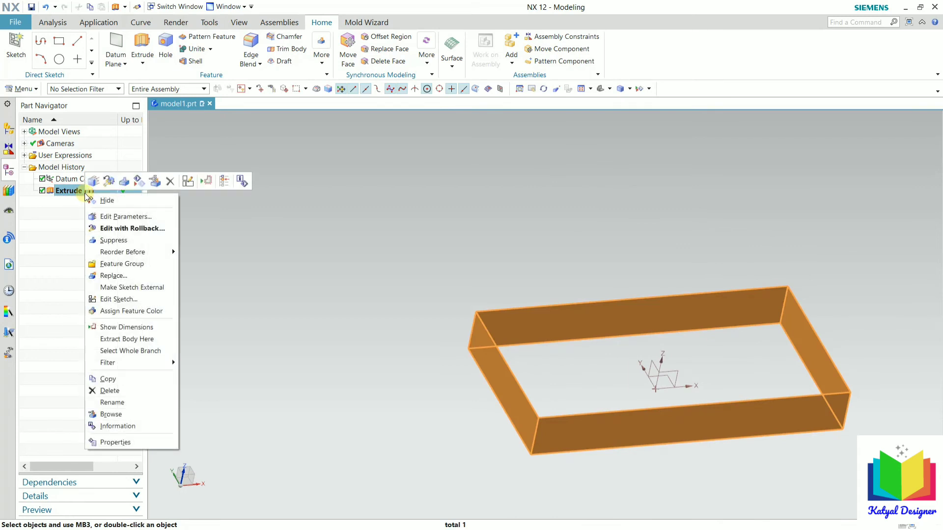
click(133, 392)
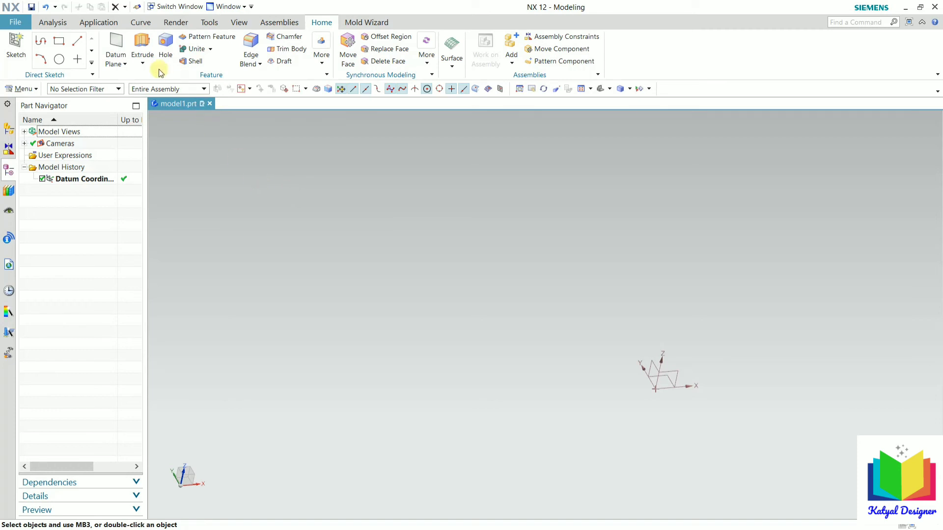
- Start an extrusion with a new section sketch on the XY plane and draw a horizontal line about 168 mm long above the origin
click(141, 52)
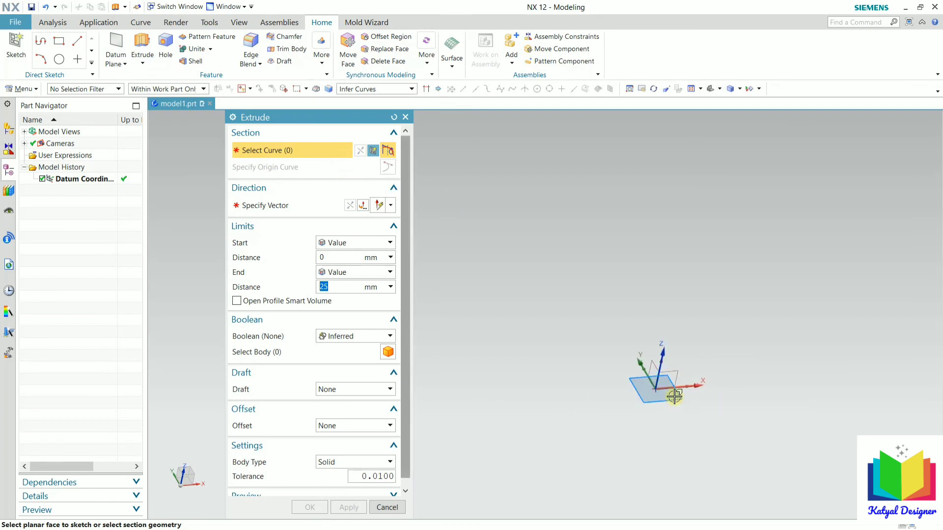
click(653, 376)
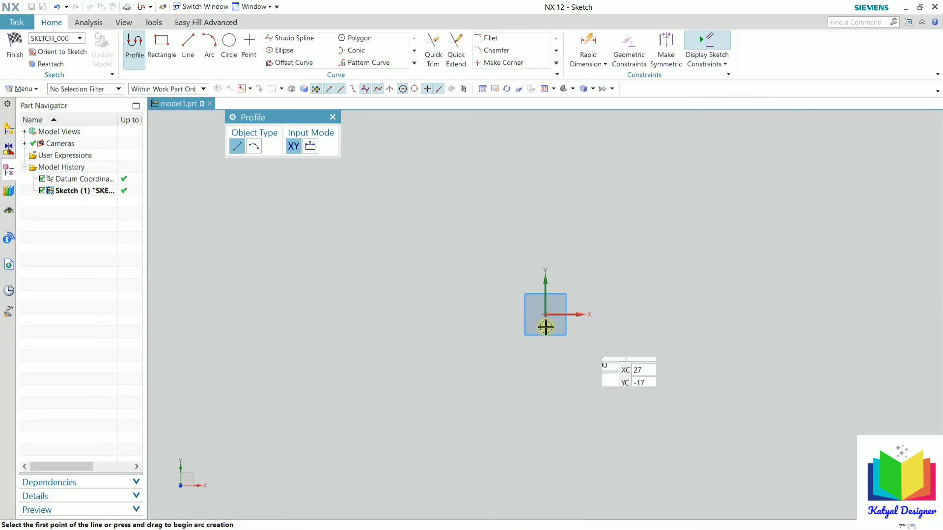
click(188, 52)
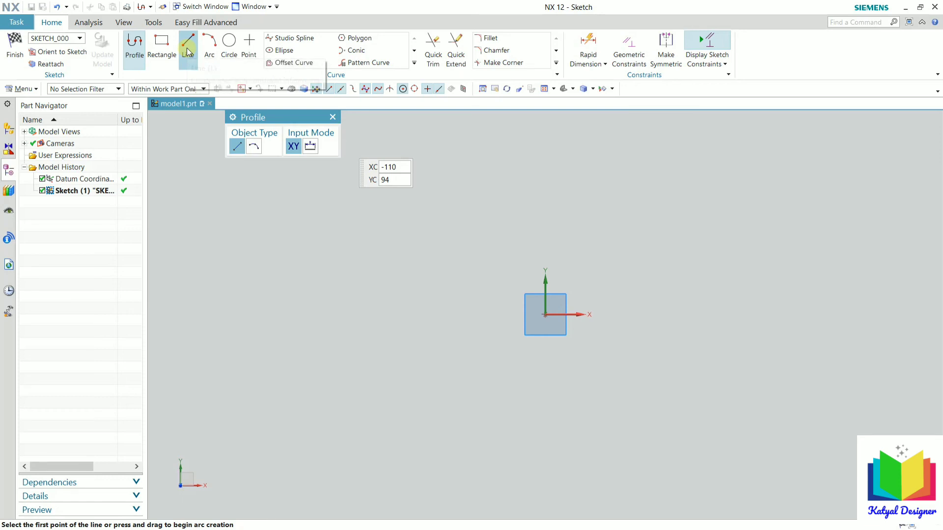
click(437, 210)
click(745, 205)
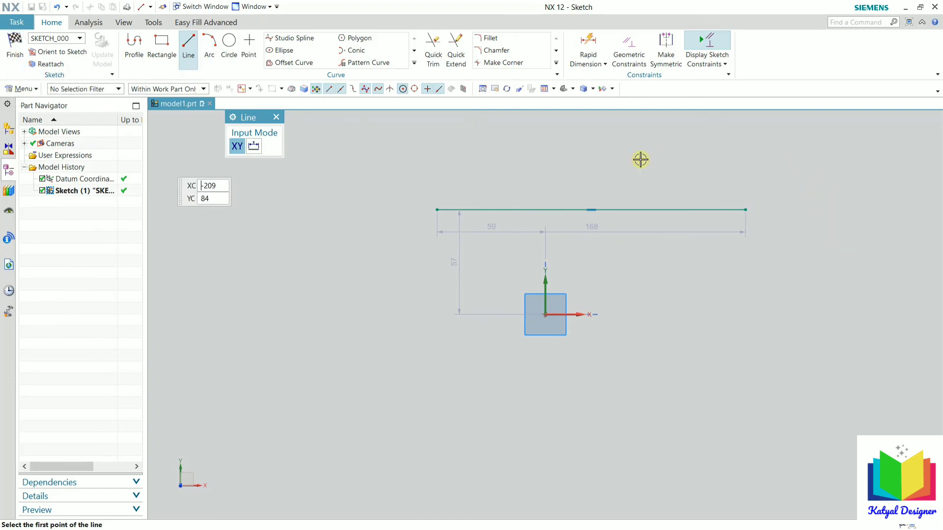
- Draw a sloping line about 83 mm long down from the horizontal line's right endpoint and finish the sketch
click(748, 209)
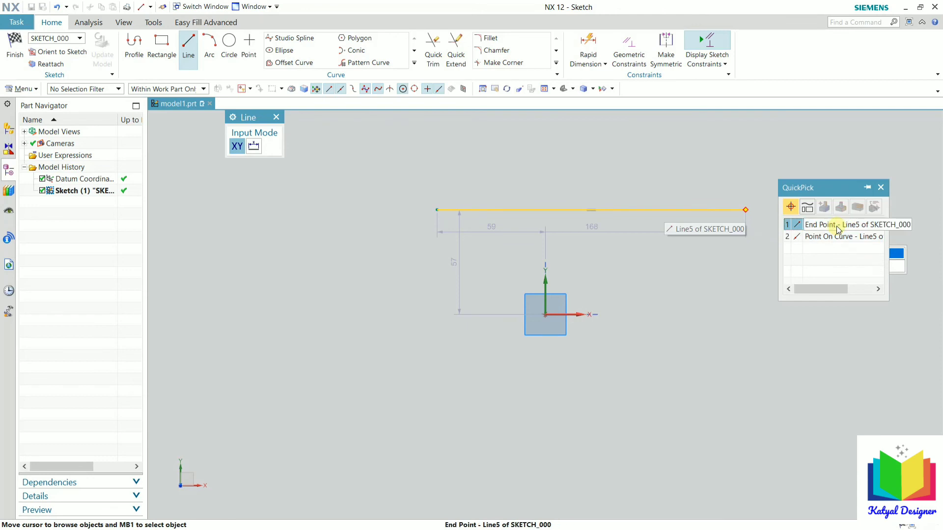
click(837, 229)
click(883, 274)
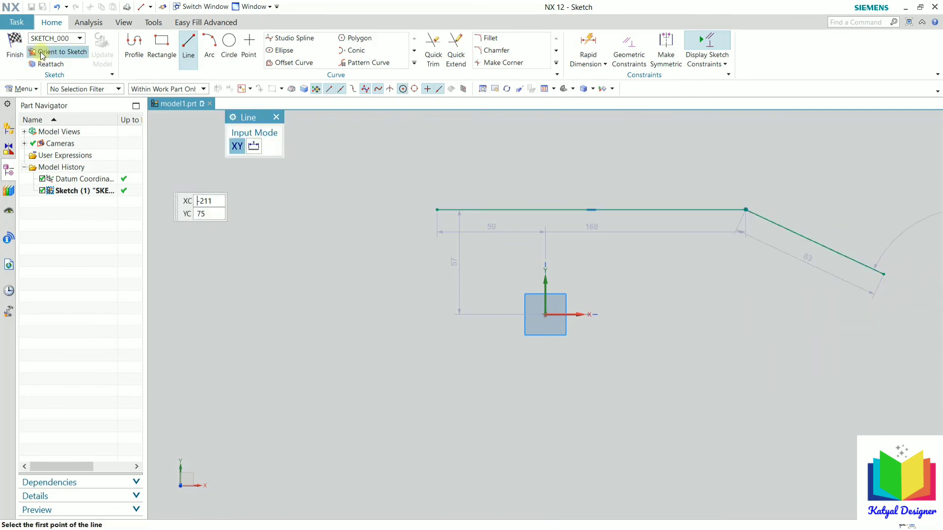
click(15, 45)
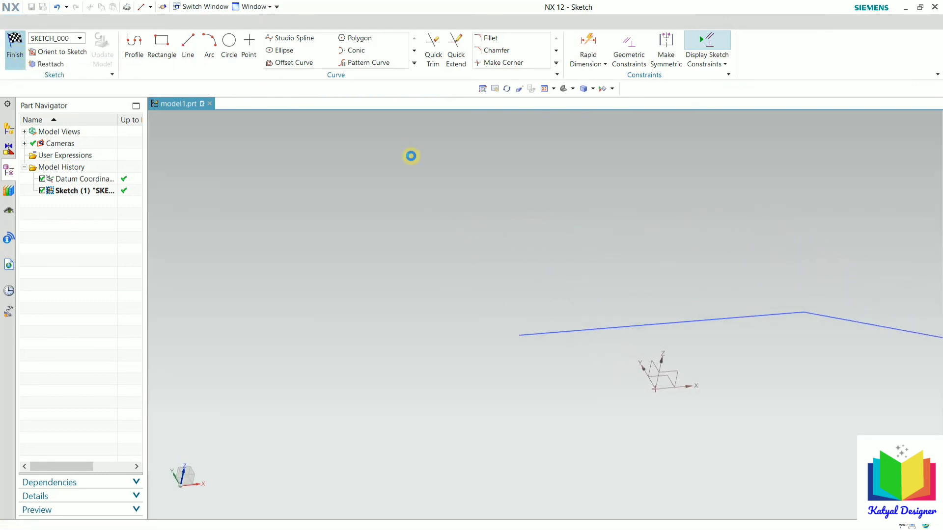
- Stretch the end distance of the two-line extrusion to 47 mm and inspect the sheet preview from several angles
scroll(685, 290, up, 2)
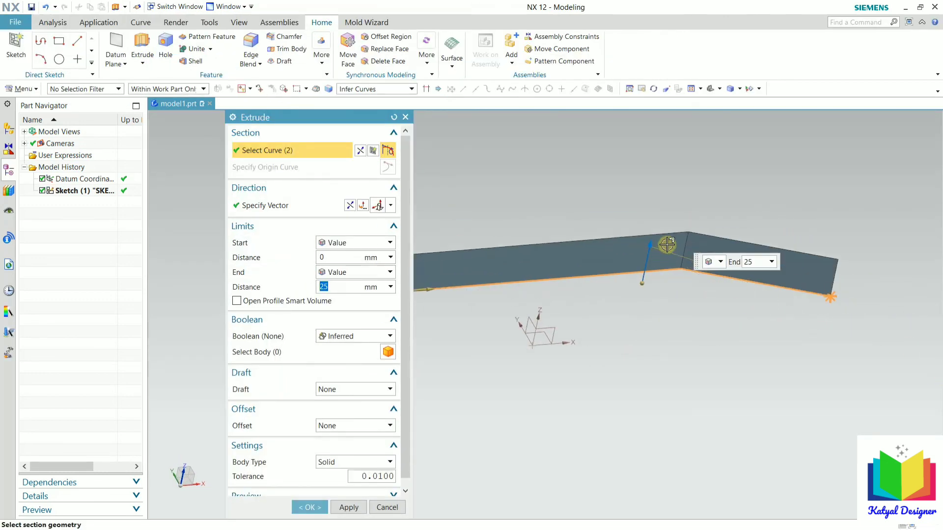
mouse_move(667, 243)
middle_down()
mouse_move(686, 255)
mouse_move(713, 324)
mouse_move(684, 244)
middle_up()
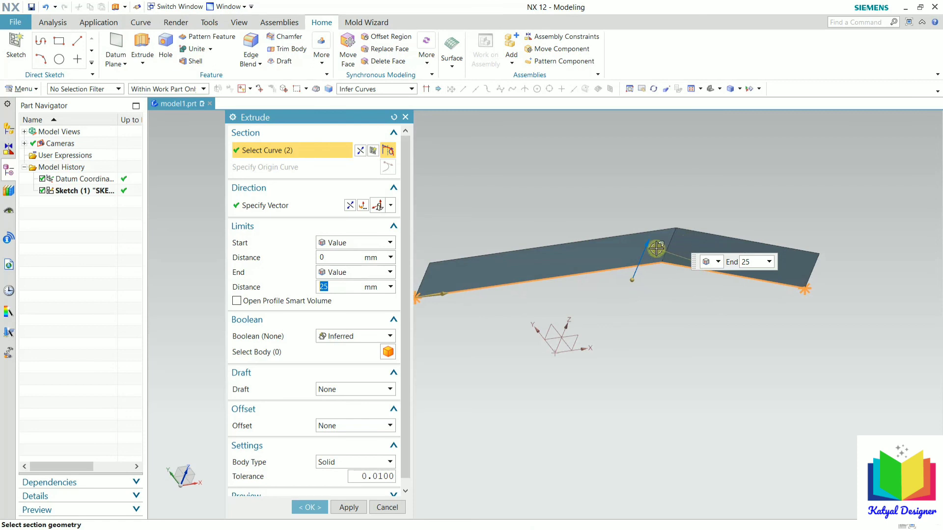
drag(653, 240, 661, 204)
middle_drag(774, 229, 637, 275)
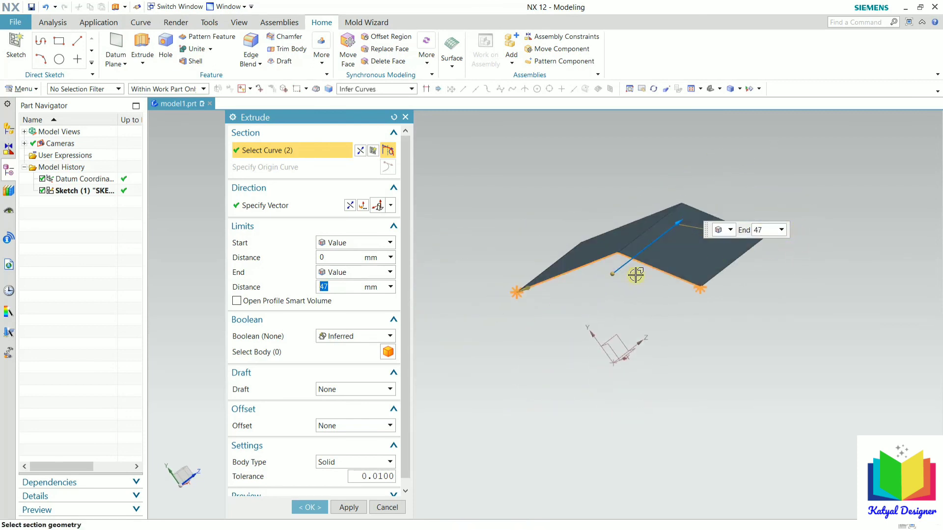
scroll(581, 255, down, 5)
scroll(583, 251, up, 4)
scroll(584, 251, up, 4)
middle_drag(584, 251, 616, 273)
scroll(544, 300, down, 2)
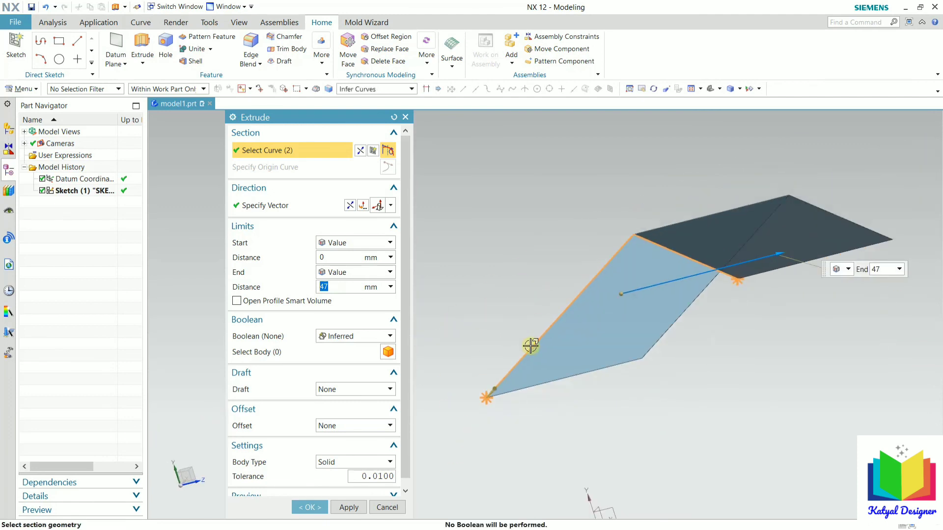
- Set the extrusion's offset to Two-Sided to thicken the open two-line section
click(335, 426)
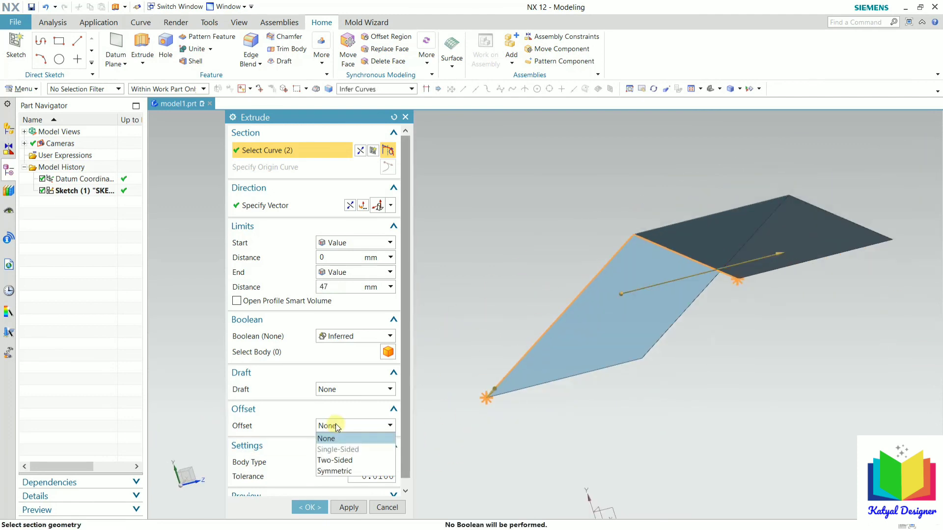
click(333, 462)
middle_drag(868, 316, 829, 338)
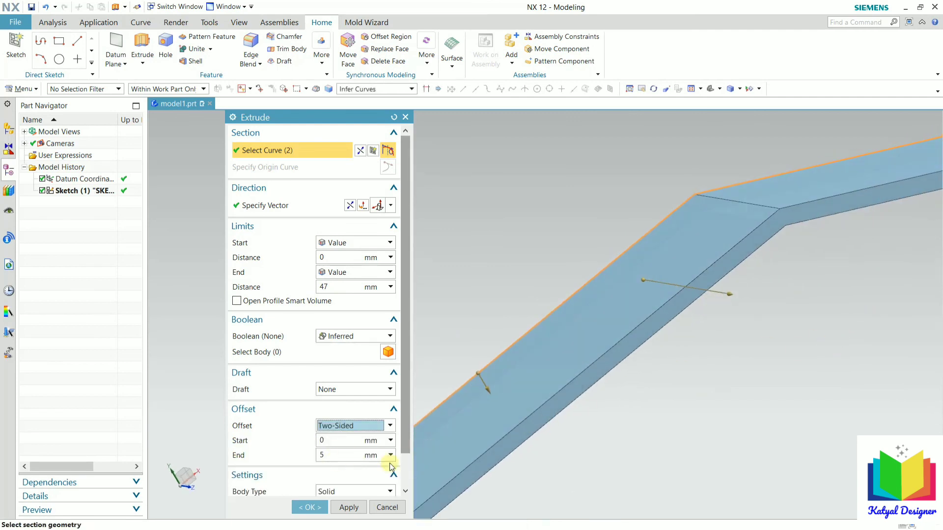
- Change the extrusion's offset to Symmetric and inspect the thickness on both sides of the section lines
click(347, 426)
click(334, 468)
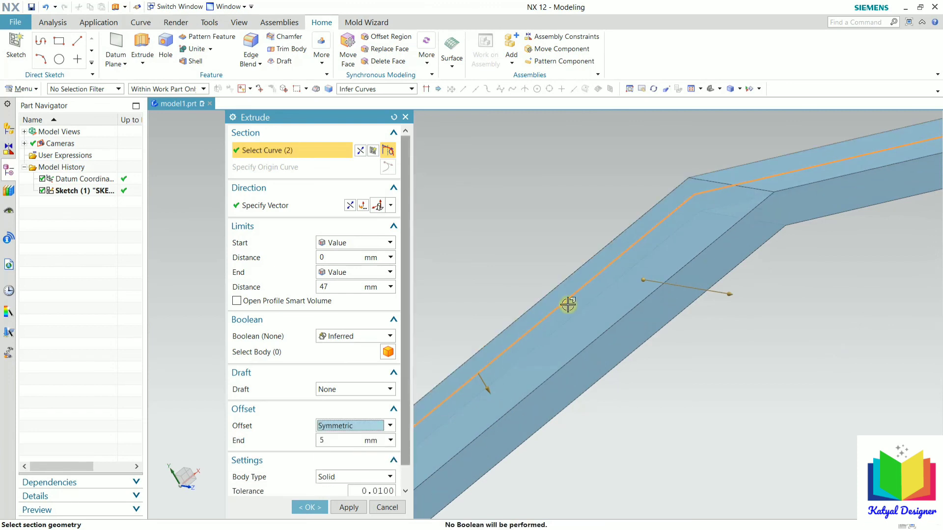
scroll(594, 284, up, 6)
scroll(592, 305, down, 5)
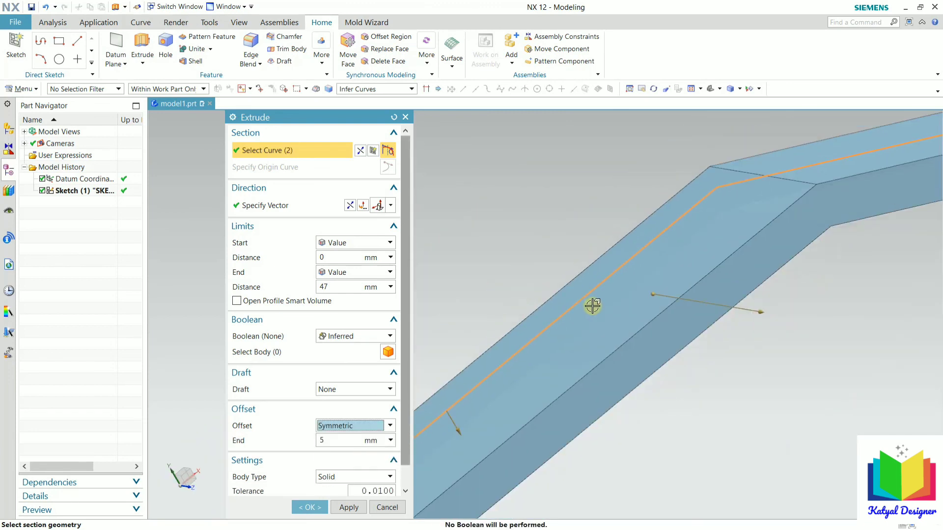
scroll(592, 305, down, 4)
middle_drag(654, 286, 658, 309)
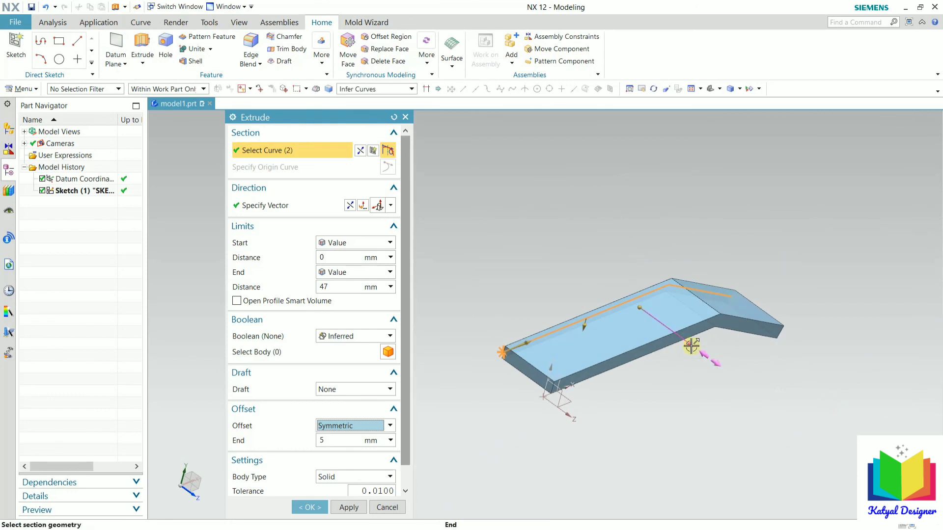
- Stretch the extrusion's end distance to 123 mm and create the solid body
drag(691, 347, 771, 401)
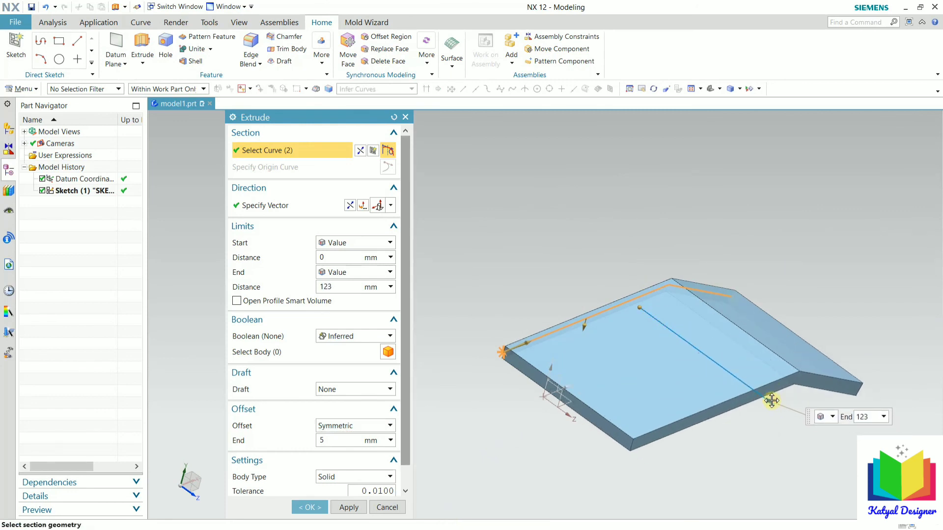
click(309, 507)
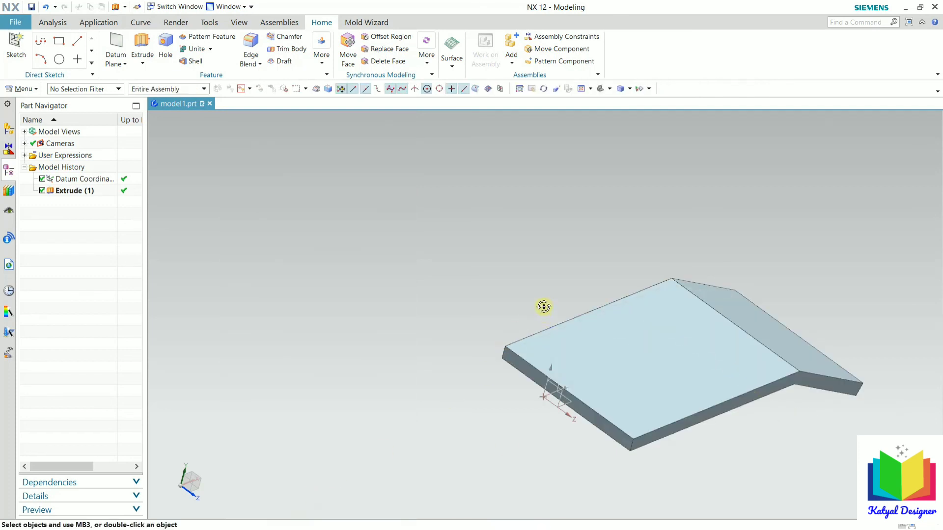
middle_drag(544, 307, 398, 185)
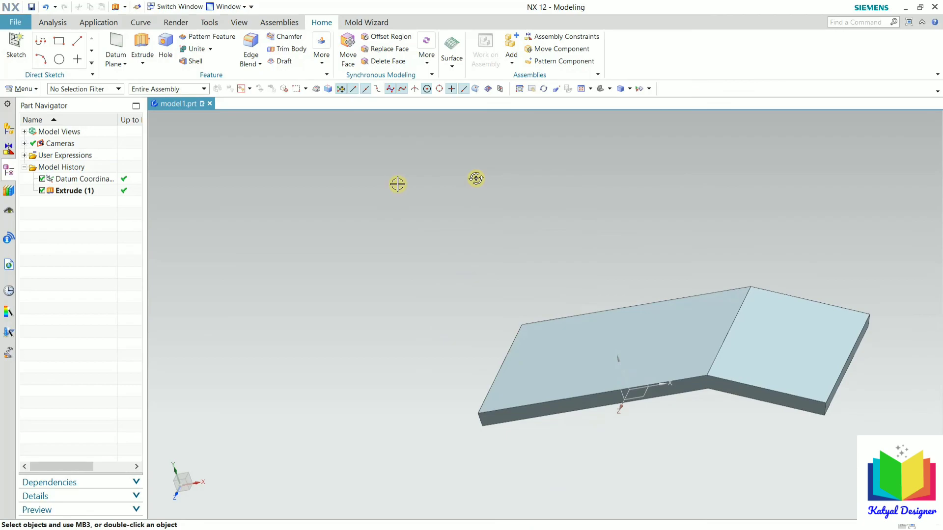